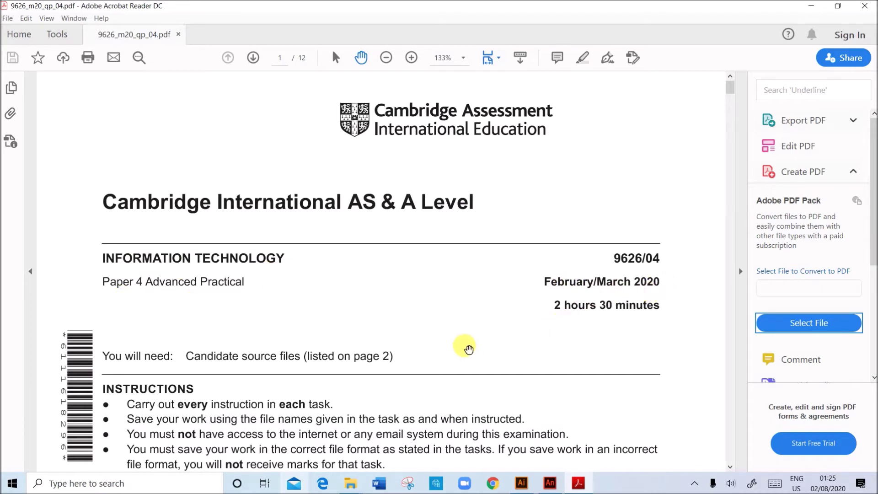
- Scroll 9626_m20_qp_04.pdf down to page 8's router graphic and its SVG-saving instructions
{"action": "scroll", "coordinate": [469, 348], "scroll_direction": "down", "scroll_amount": 15}
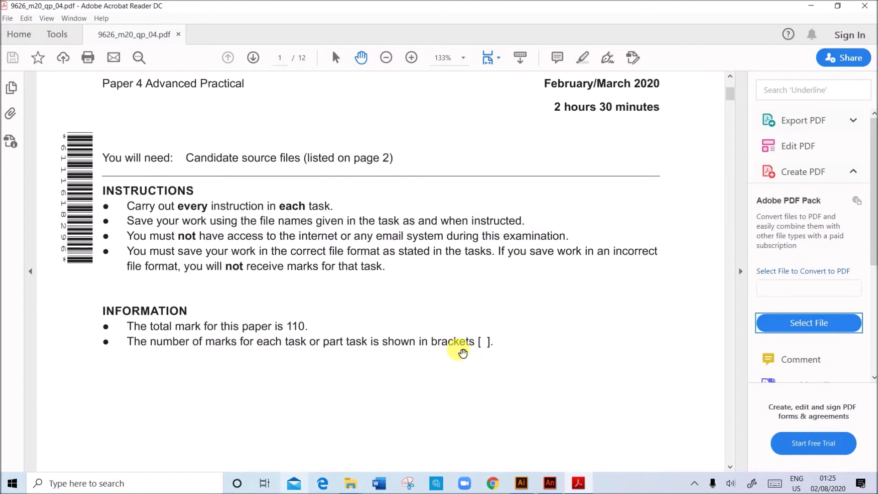
{"action": "scroll", "coordinate": [458, 355], "scroll_direction": "down", "scroll_amount": 10}
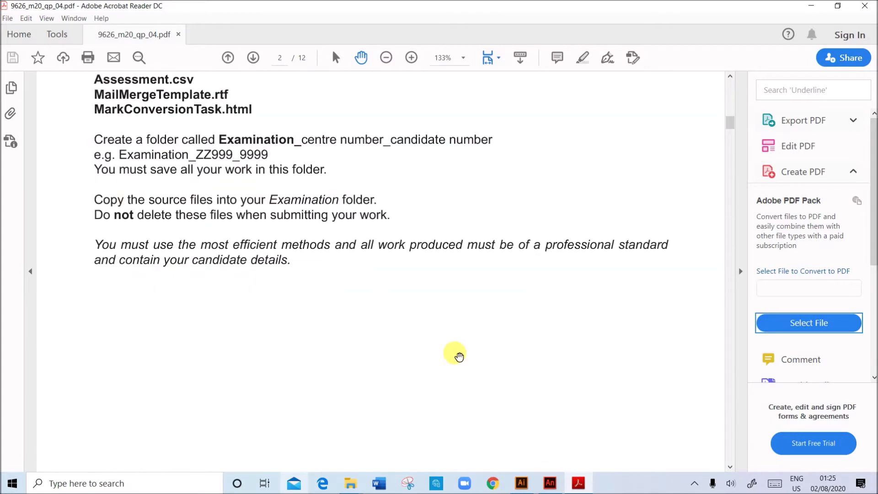
{"action": "scroll", "coordinate": [459, 356], "scroll_direction": "up", "scroll_amount": 3}
{"action": "scroll", "coordinate": [457, 357], "scroll_direction": "down", "scroll_amount": 15}
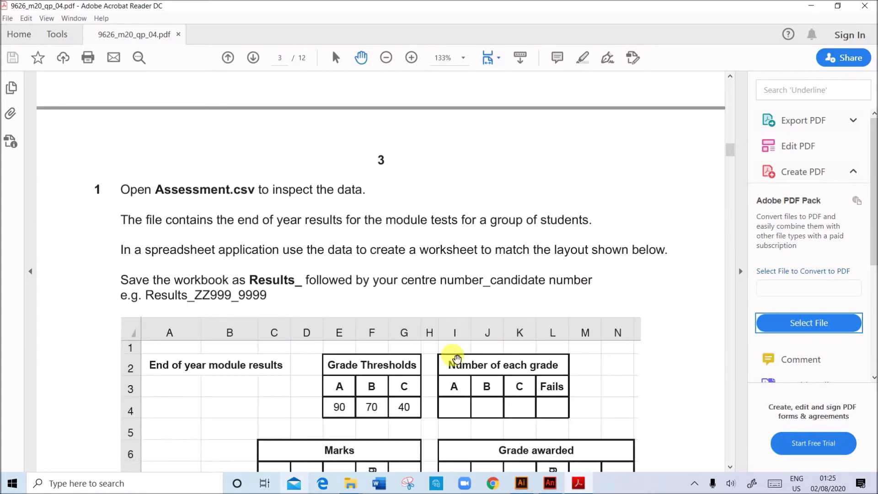
{"action": "scroll", "coordinate": [352, 320], "scroll_direction": "down", "scroll_amount": 5}
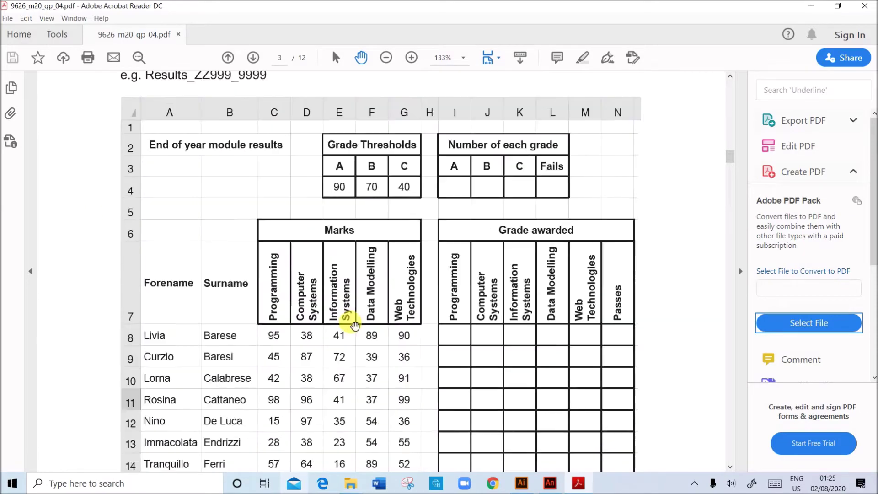
{"action": "scroll", "coordinate": [354, 325], "scroll_direction": "down", "scroll_amount": 20}
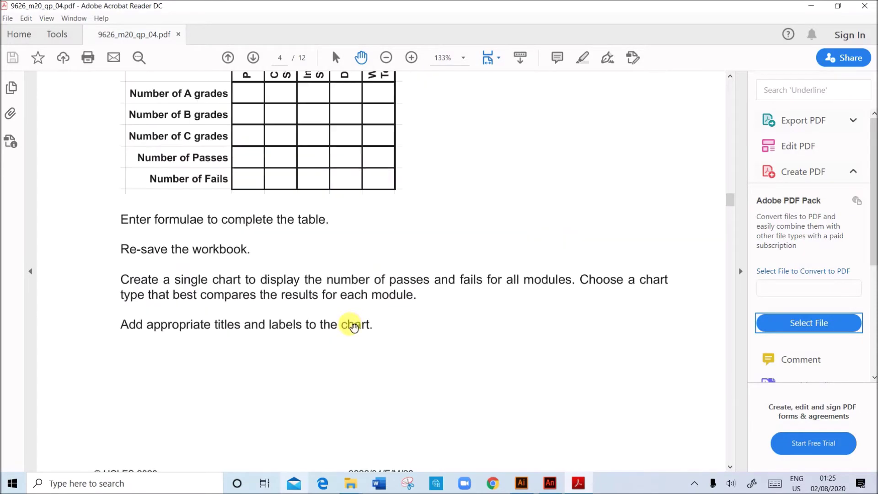
{"action": "scroll", "coordinate": [354, 326], "scroll_direction": "down", "scroll_amount": 18}
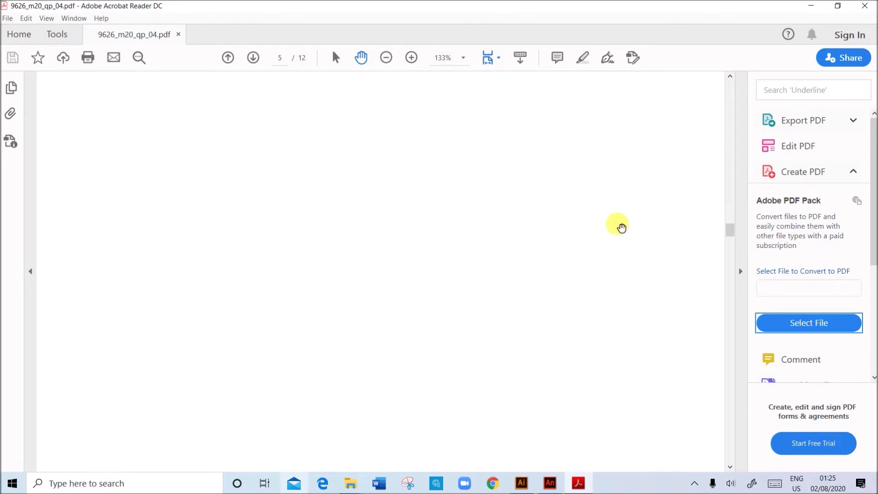
{"action": "left_click_drag", "start_coordinate": [728, 233], "coordinate": [735, 325]}
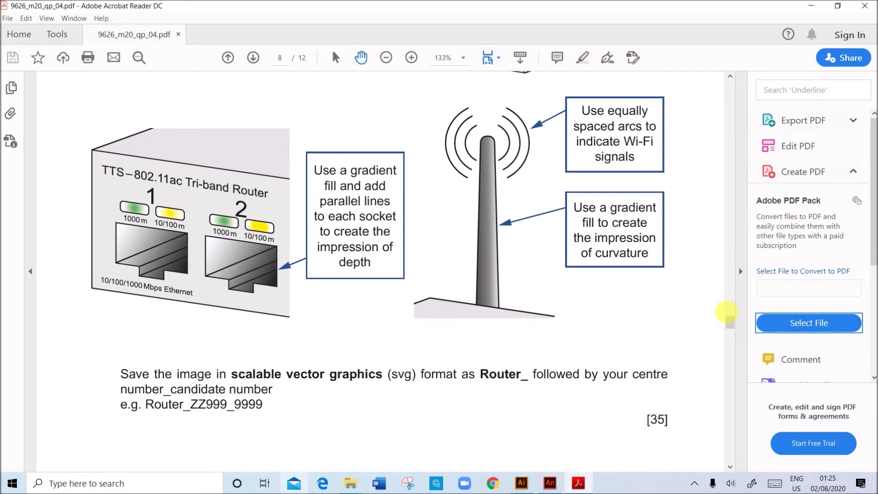
- Scroll to page 9 and select the opening sentence of question 4
{"action": "scroll", "coordinate": [659, 333], "scroll_direction": "down", "scroll_amount": 10}
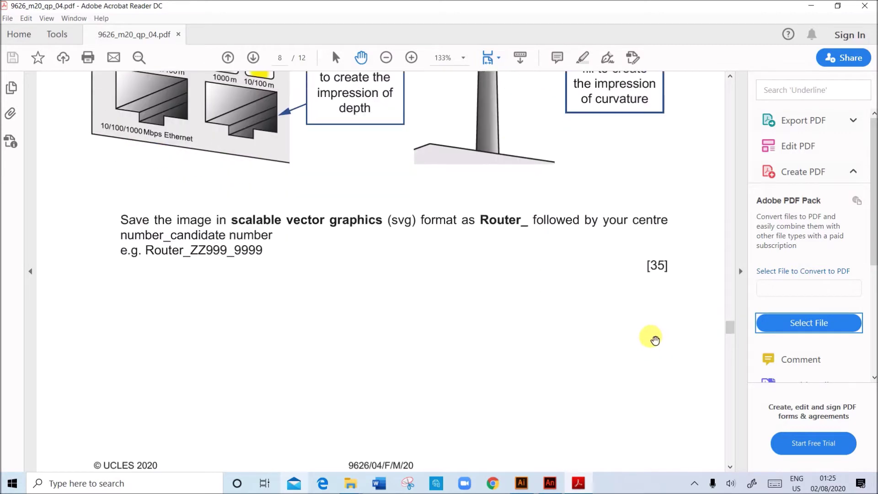
{"action": "scroll", "coordinate": [658, 333], "scroll_direction": "down", "scroll_amount": 5}
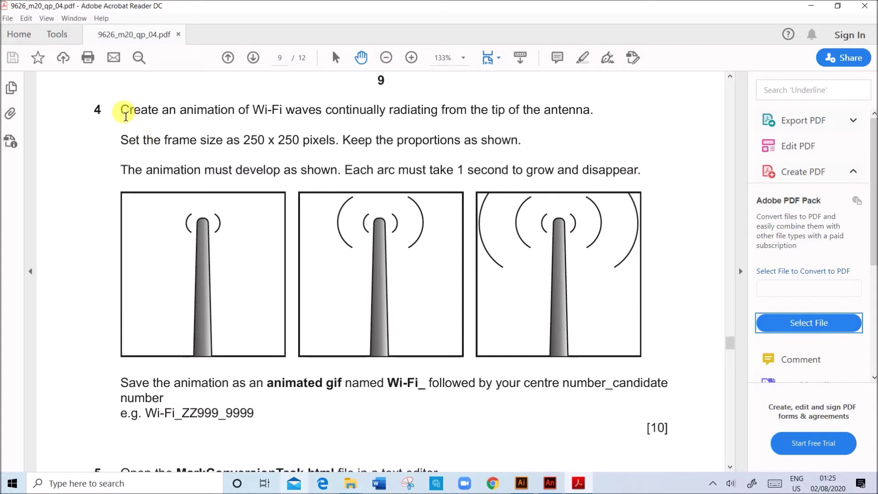
{"action": "left_click_drag", "start_coordinate": [125, 115], "coordinate": [599, 115]}
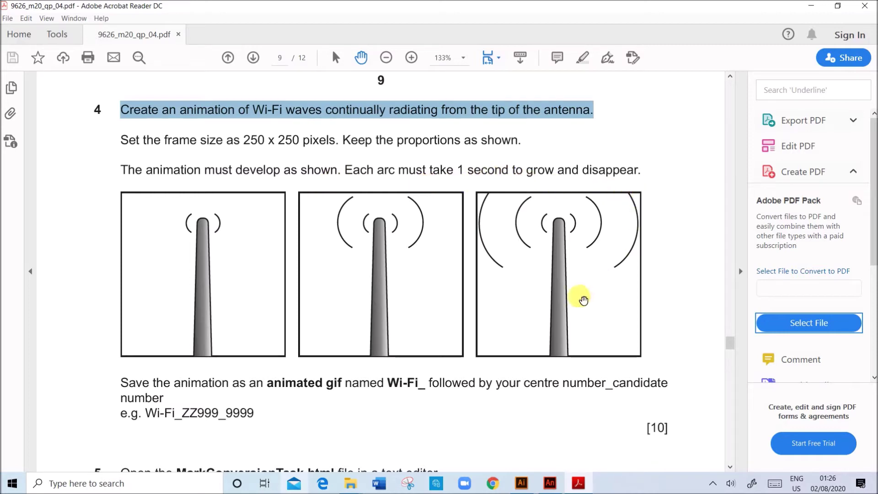
- Review the three example Wi-Fi diagrams on page 9, then switch to Illustrator
{"action": "scroll", "coordinate": [429, 325], "scroll_direction": "down", "scroll_amount": 1}
{"action": "scroll", "coordinate": [427, 325], "scroll_direction": "down", "scroll_amount": 4}
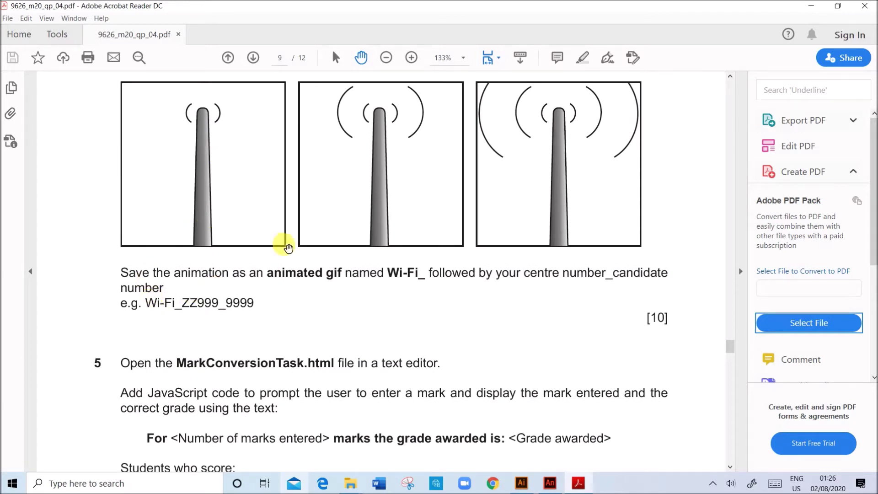
{"action": "scroll", "coordinate": [320, 261], "scroll_direction": "up", "scroll_amount": 2}
{"action": "scroll", "coordinate": [266, 183], "scroll_direction": "up", "scroll_amount": 2}
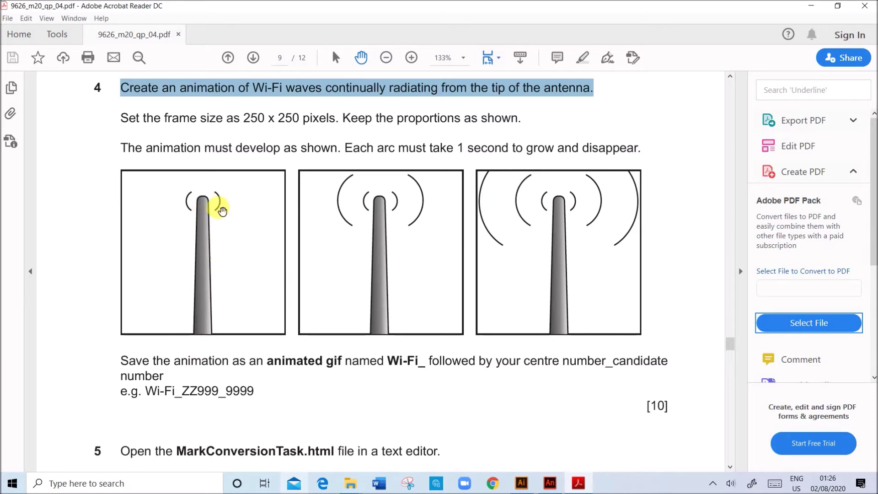
{"action": "scroll", "coordinate": [417, 334], "scroll_direction": "up", "scroll_amount": 3}
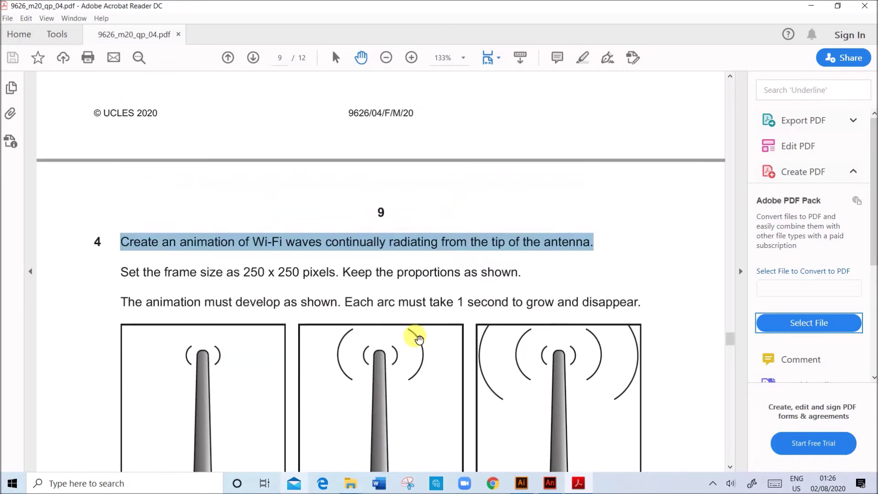
{"action": "scroll", "coordinate": [419, 338], "scroll_direction": "up", "scroll_amount": 10}
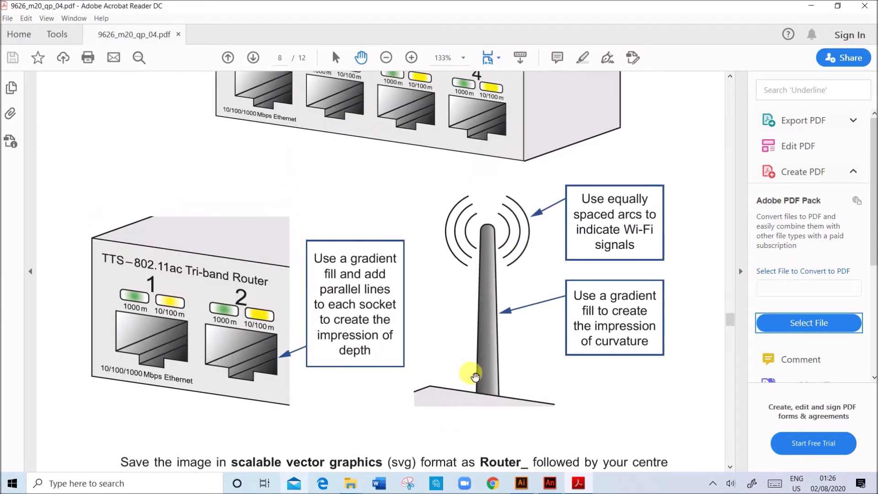
{"action": "scroll", "coordinate": [500, 365], "scroll_direction": "down", "scroll_amount": 10}
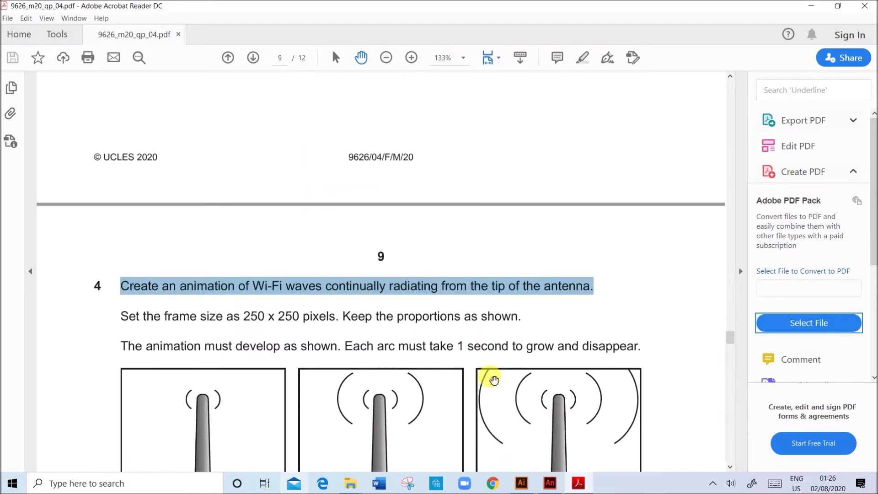
{"action": "scroll", "coordinate": [493, 377], "scroll_direction": "down", "scroll_amount": 5}
{"action": "scroll", "coordinate": [484, 374], "scroll_direction": "up", "scroll_amount": 2}
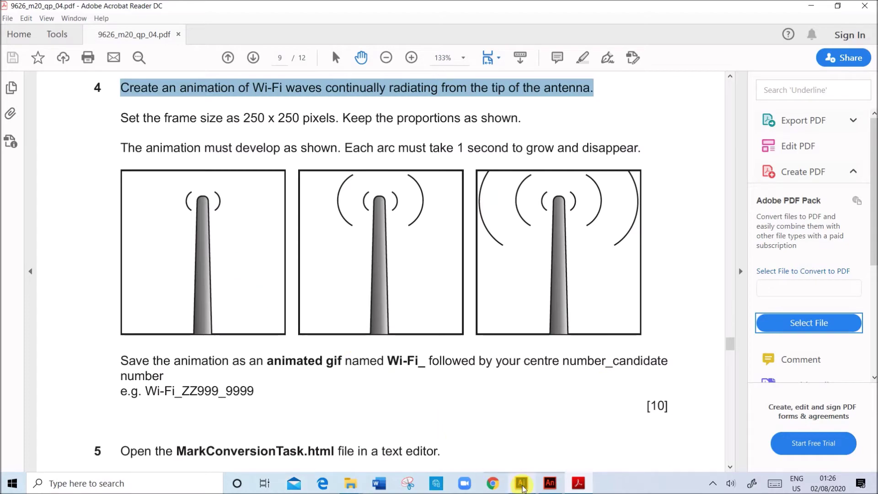
{"action": "left_click", "coordinate": [522, 484]}
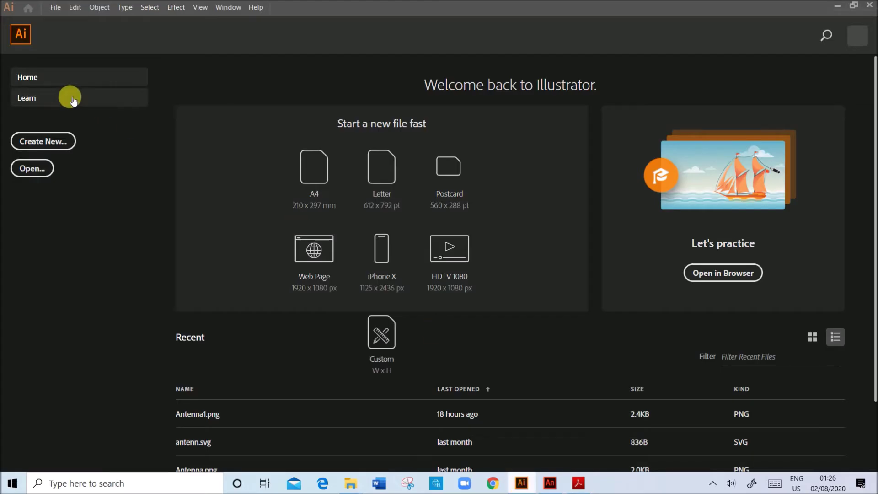
- Create a new 250 × 250 px Illustrator document, Untitled-1, and pick the Pen tool
{"action": "left_click", "coordinate": [44, 142]}
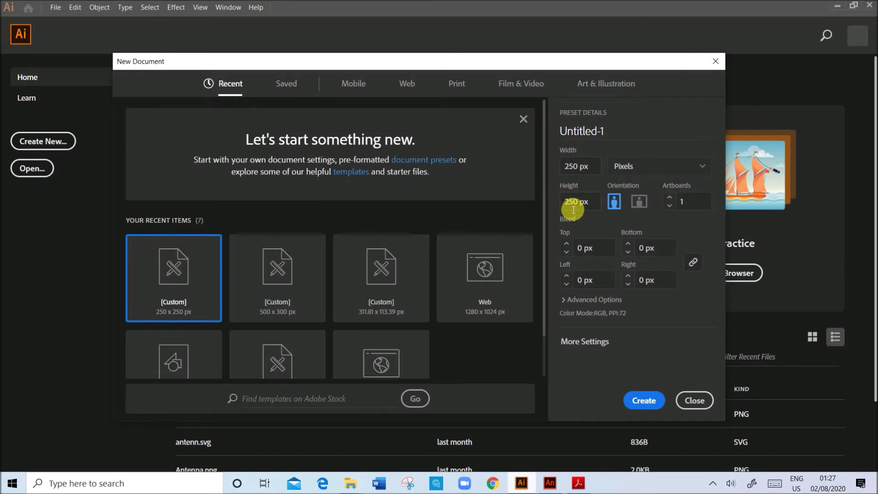
{"action": "left_click", "coordinate": [640, 399]}
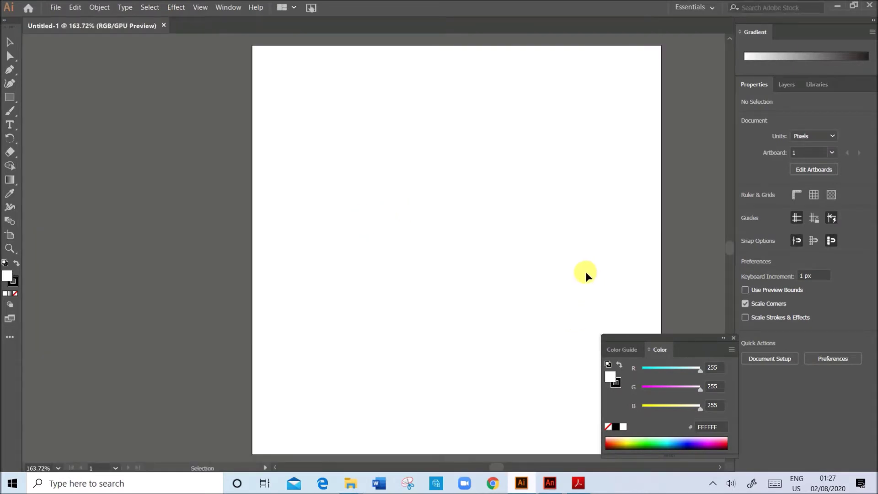
{"action": "left_click", "coordinate": [9, 71]}
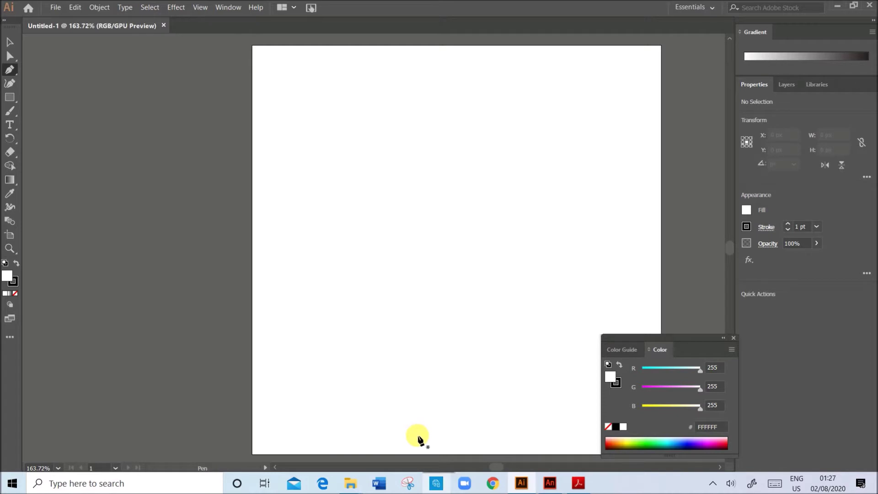
- Draw a closed tapered antenna outline, about 37 × 219 px, and round its top
{"action": "left_click", "coordinate": [479, 435]}
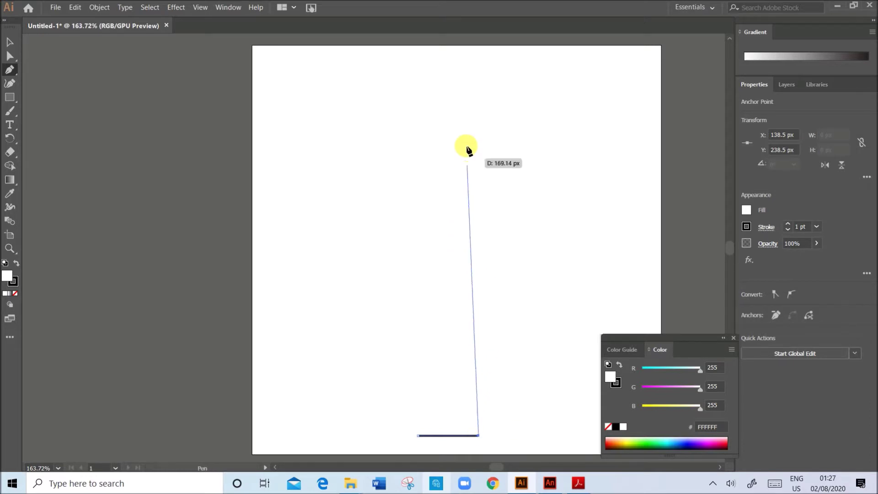
{"action": "left_click", "coordinate": [463, 93]}
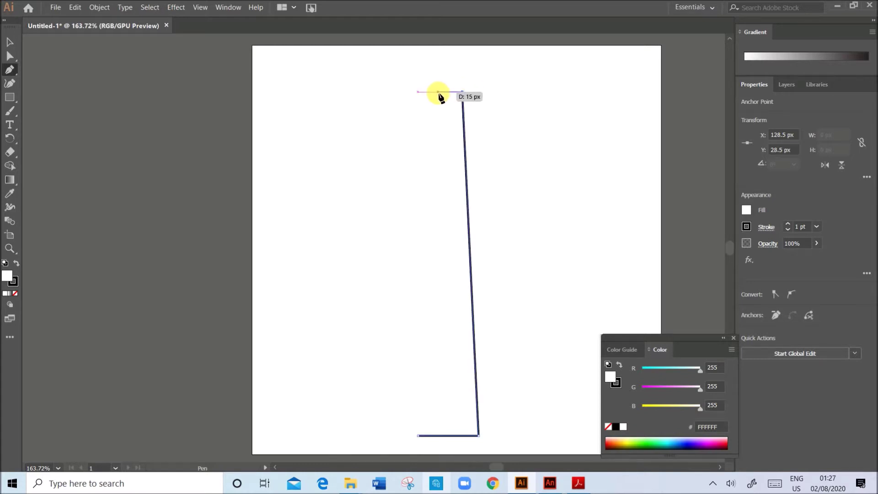
{"action": "left_click", "coordinate": [440, 93]}
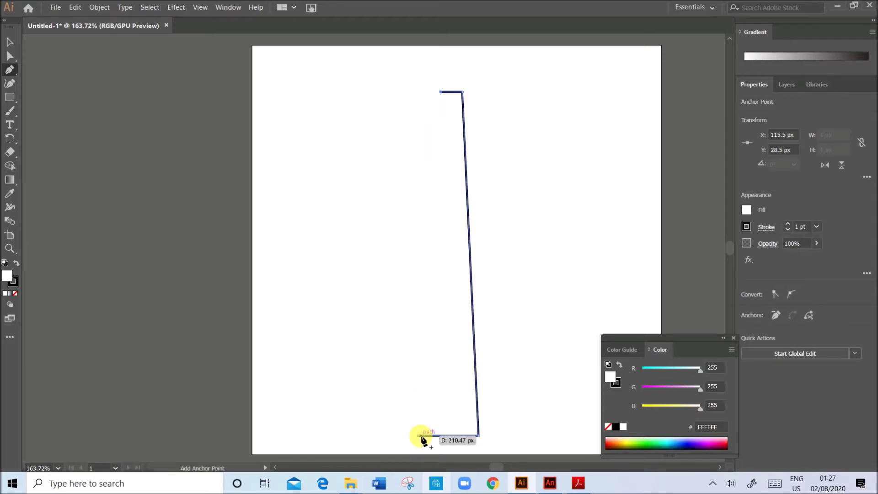
{"action": "left_click", "coordinate": [419, 436]}
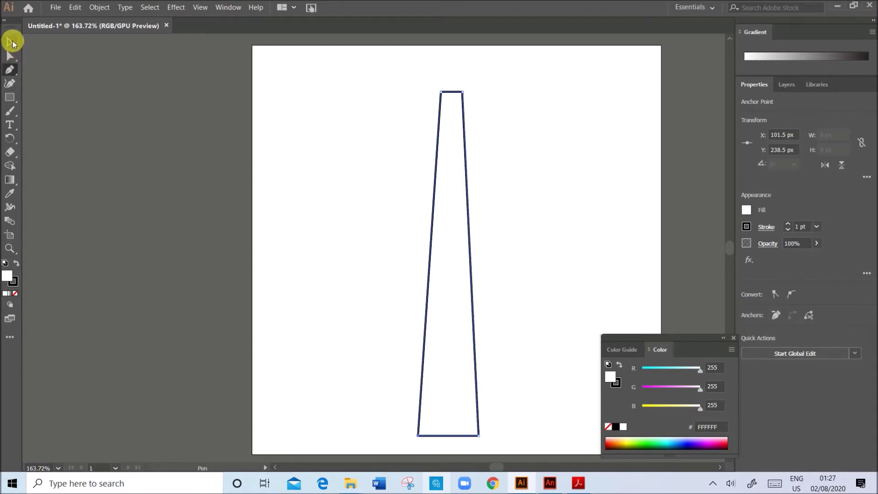
{"action": "left_click", "coordinate": [10, 83]}
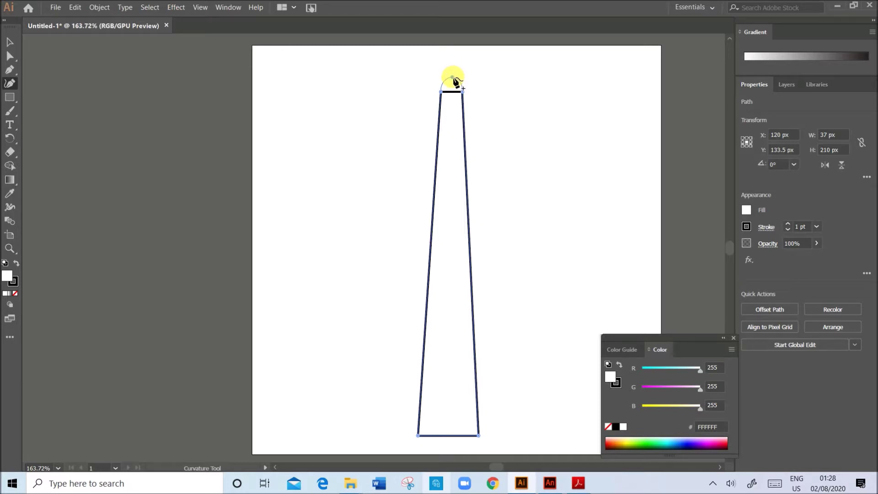
{"action": "left_click", "coordinate": [452, 77]}
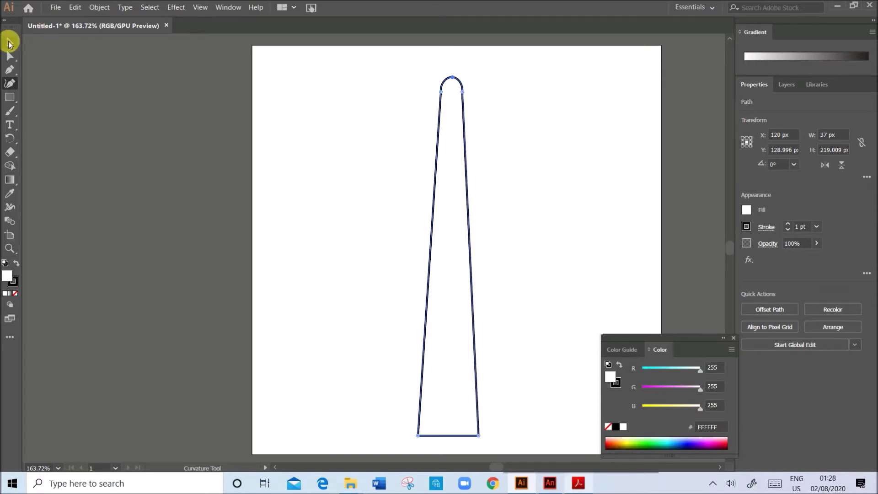
- Make the antenna shape slightly narrower, check the exam PDF, and return to the drawing
{"action": "left_click", "coordinate": [9, 42]}
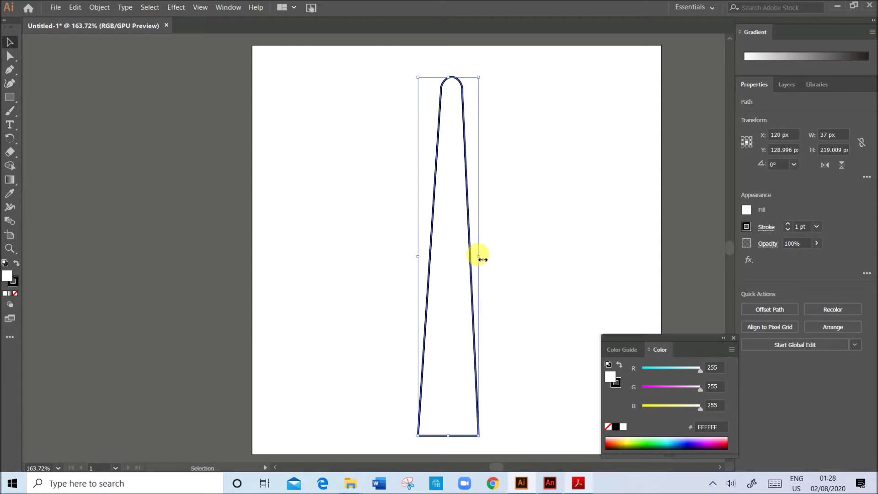
{"action": "left_click_drag", "start_coordinate": [481, 259], "coordinate": [471, 256]}
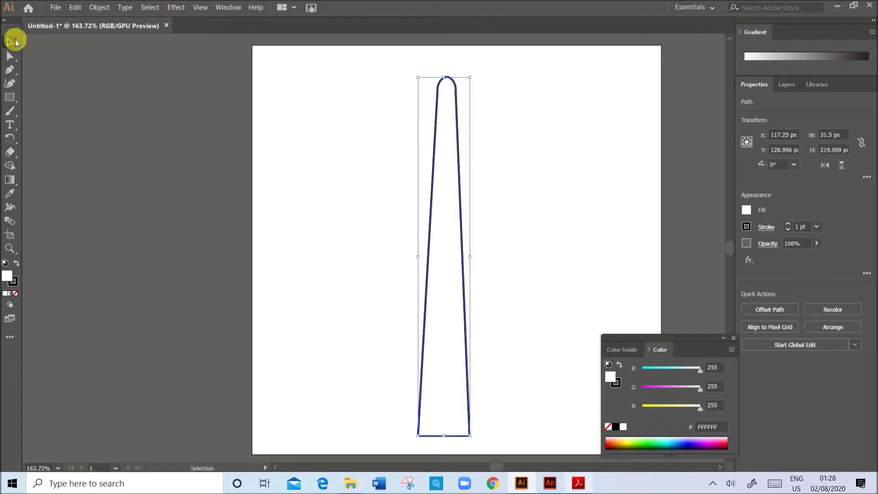
{"action": "left_click", "coordinate": [578, 483]}
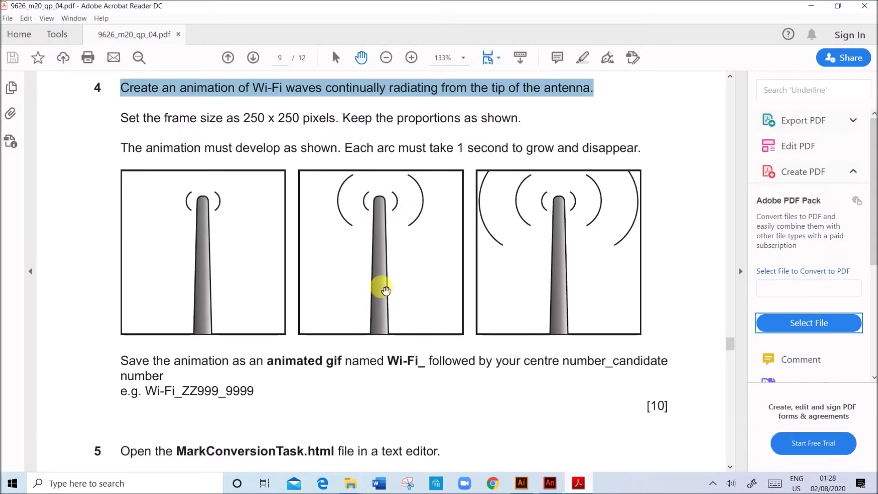
{"action": "left_click", "coordinate": [521, 483]}
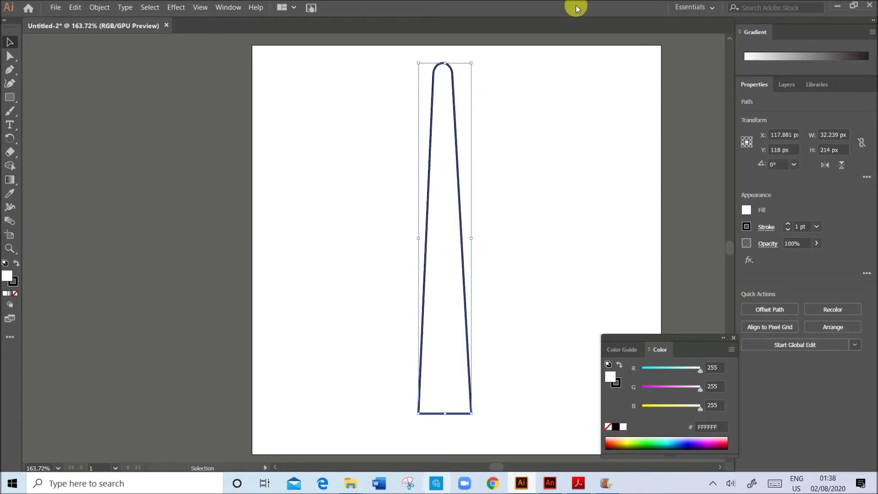
- Apply a white-to-black linear gradient to the antenna and drag it down the artboard
{"action": "left_click", "coordinate": [9, 294]}
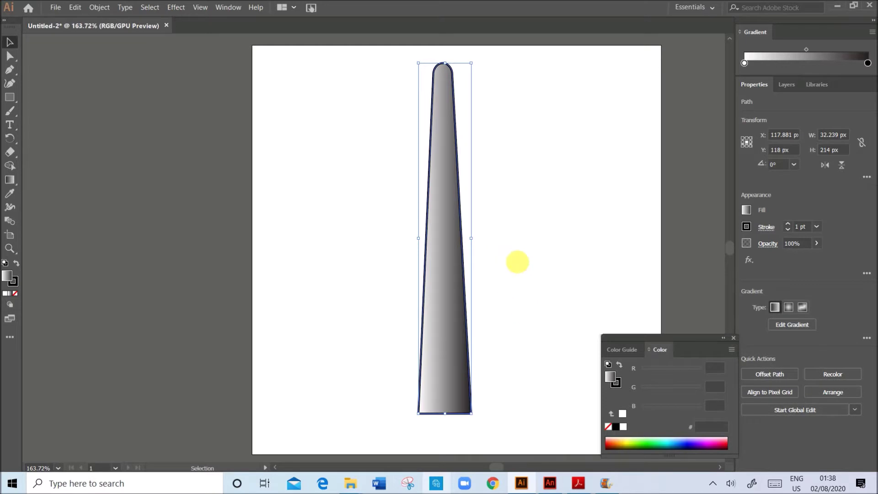
{"action": "left_click", "coordinate": [517, 260]}
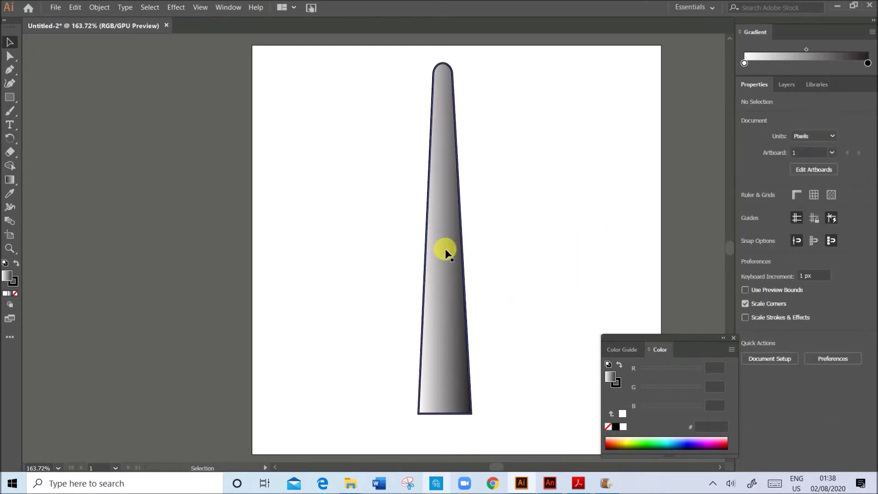
{"action": "left_click_drag", "start_coordinate": [445, 249], "coordinate": [450, 282]}
{"action": "left_click", "coordinate": [538, 205]}
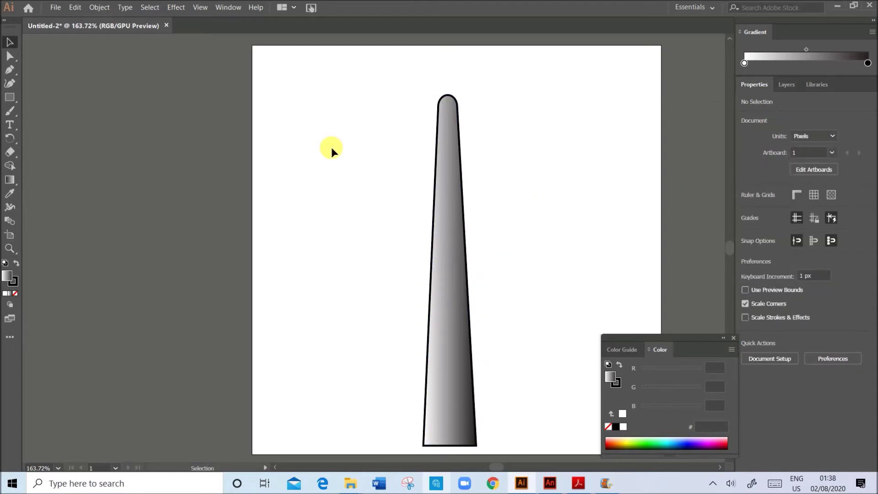
{"action": "left_click", "coordinate": [54, 15]}
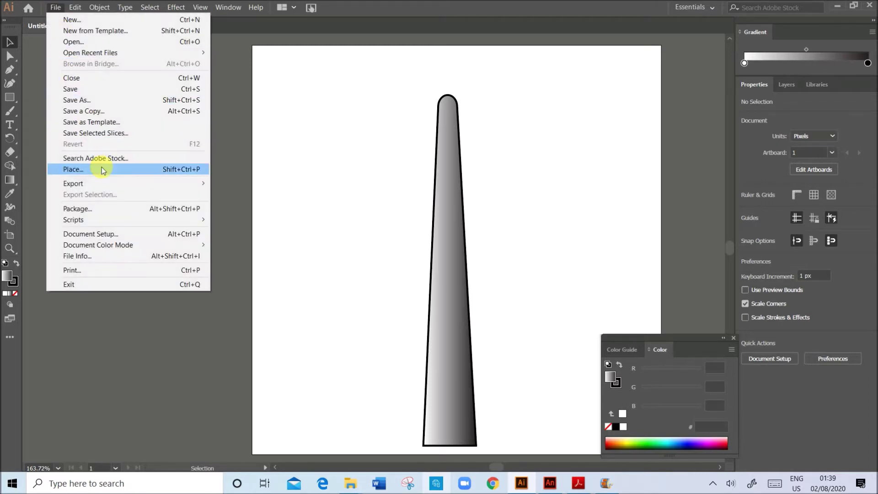
{"action": "mouse_move", "coordinate": [197, 179]}
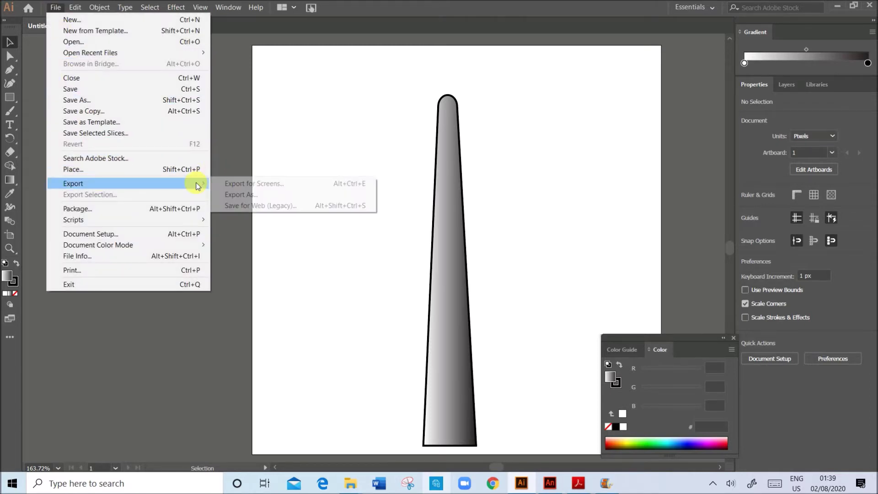
{"action": "left_click", "coordinate": [237, 191]}
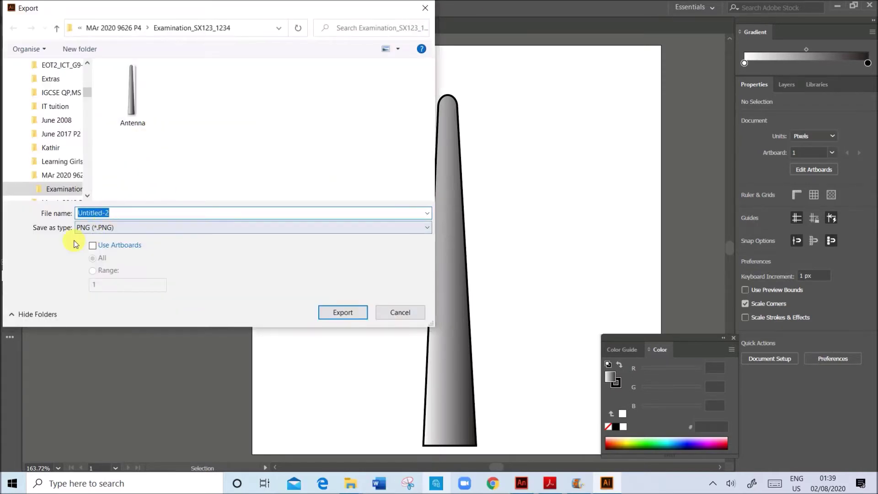
{"action": "left_click", "coordinate": [135, 102]}
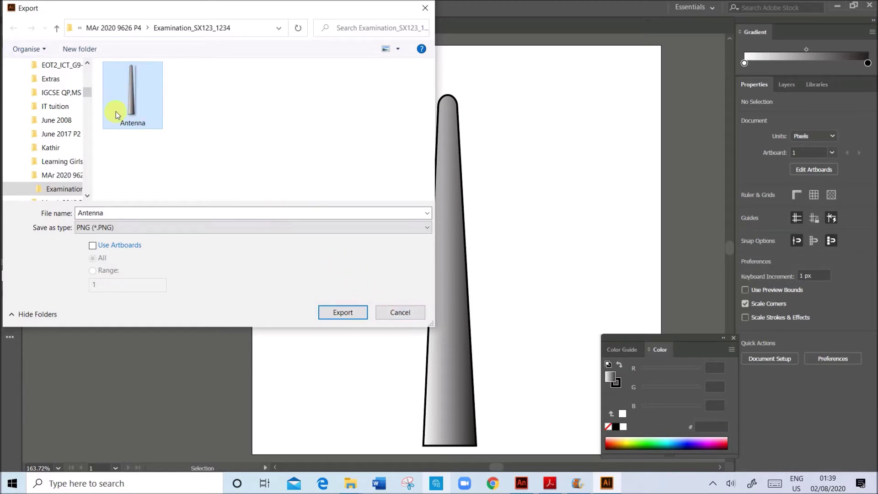
{"action": "left_click", "coordinate": [391, 312]}
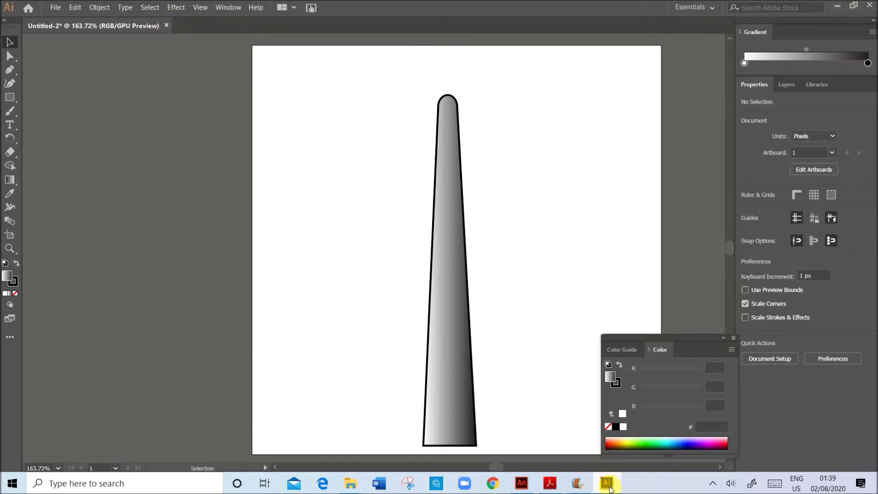
{"action": "left_click", "coordinate": [522, 487]}
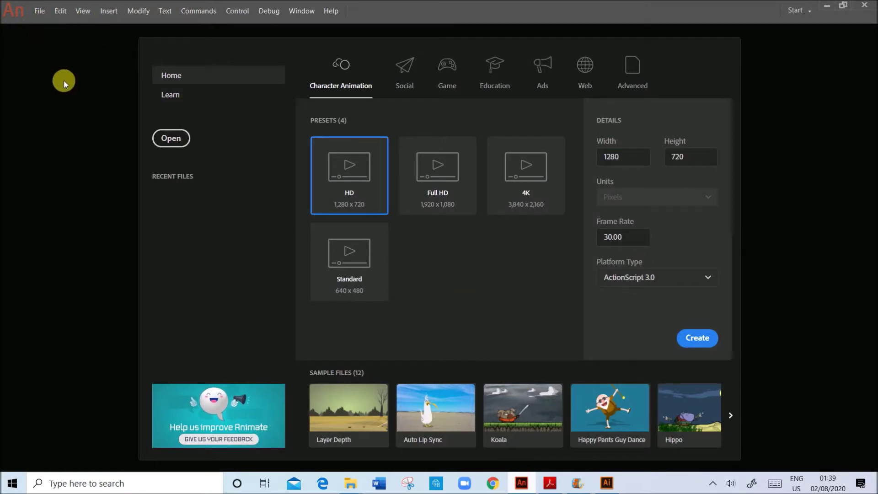
- Return to page 9 of the exam PDF and highlight the required 250 x 250 frame size
{"action": "left_click", "coordinate": [549, 483]}
{"action": "left_click_drag", "start_coordinate": [730, 85], "coordinate": [737, 344]}
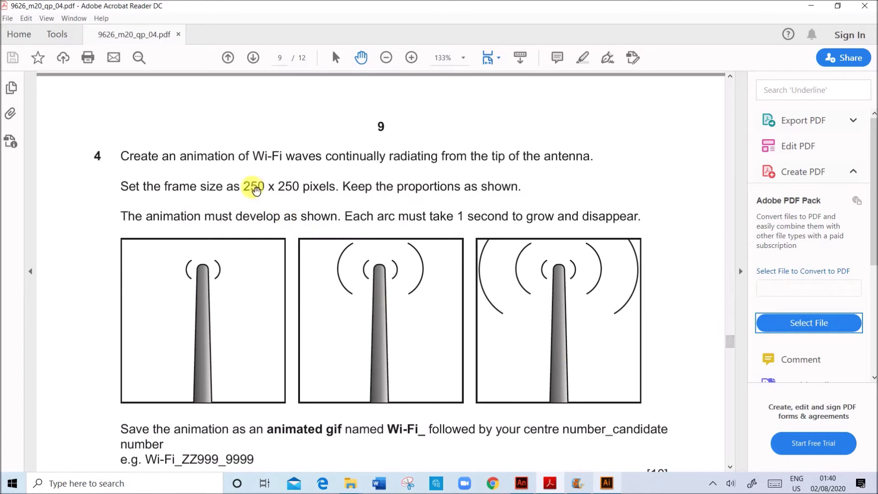
{"action": "left_click_drag", "start_coordinate": [246, 191], "coordinate": [296, 195]}
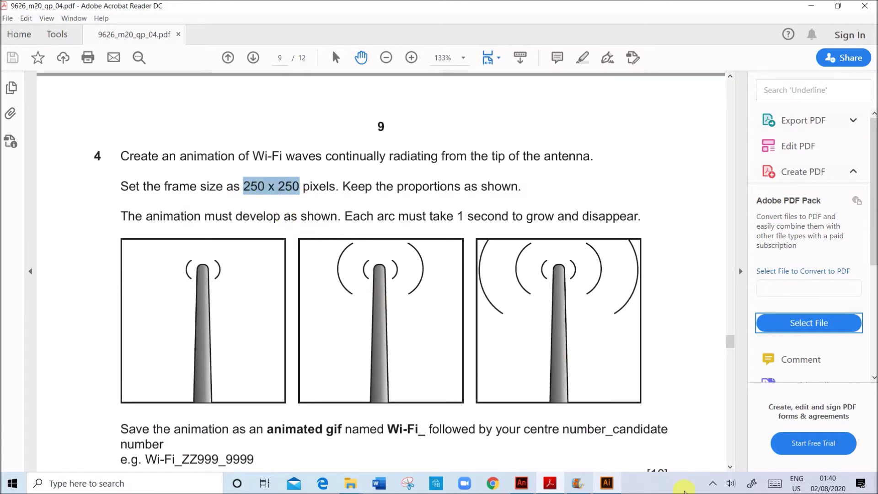
- Create a new Animate document with a 250 × 250 px stage at 30 fps
{"action": "left_click", "coordinate": [521, 482]}
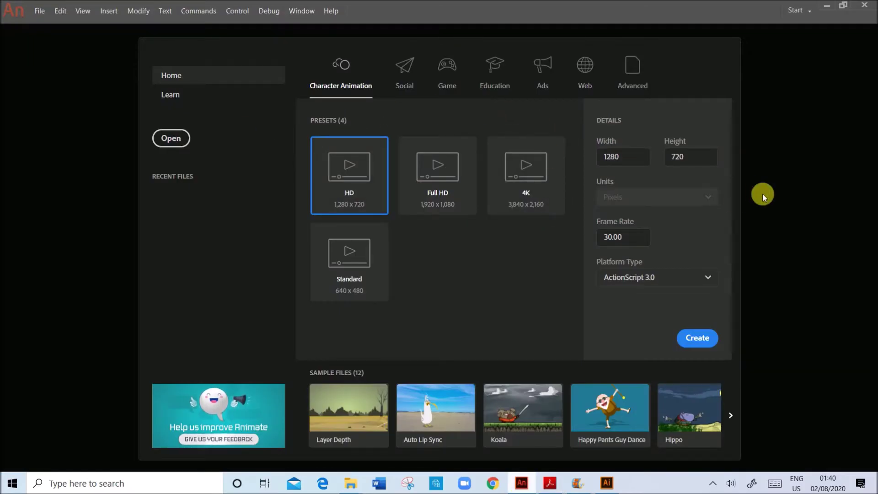
{"action": "double_click", "coordinate": [615, 159]}
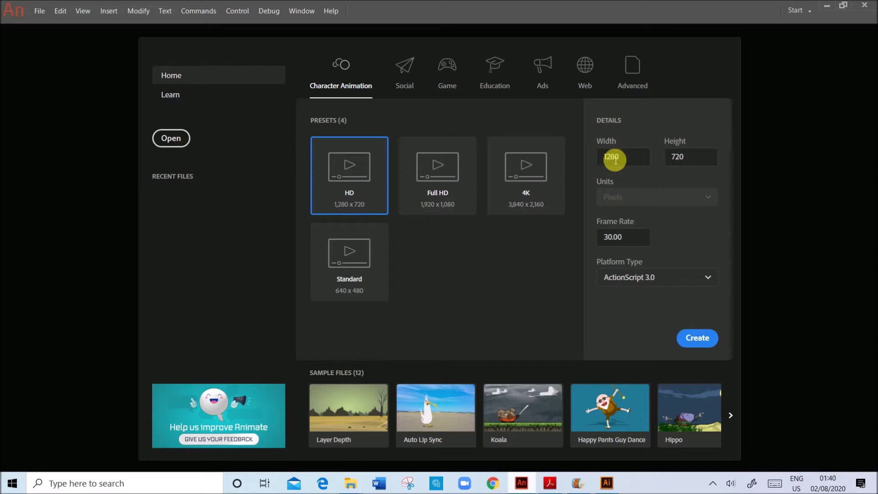
{"action": "double_click", "coordinate": [615, 159]}
{"action": "type", "text": "2"}
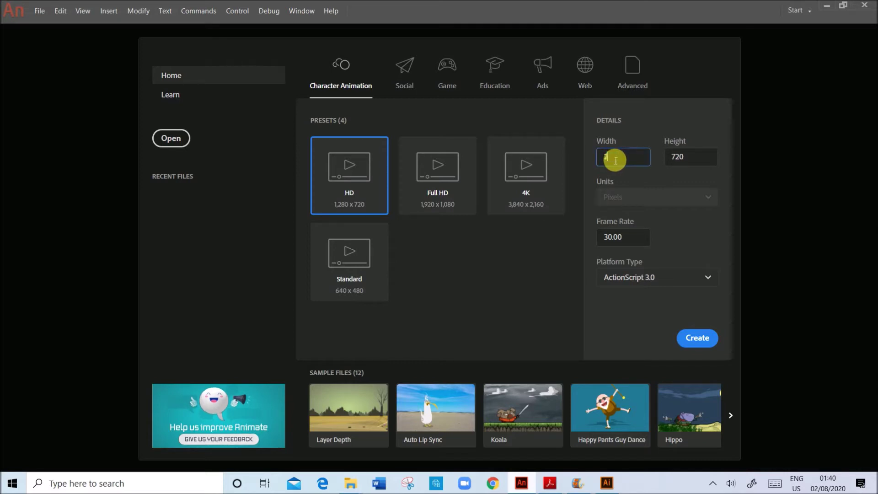
{"action": "type", "text": "50"}
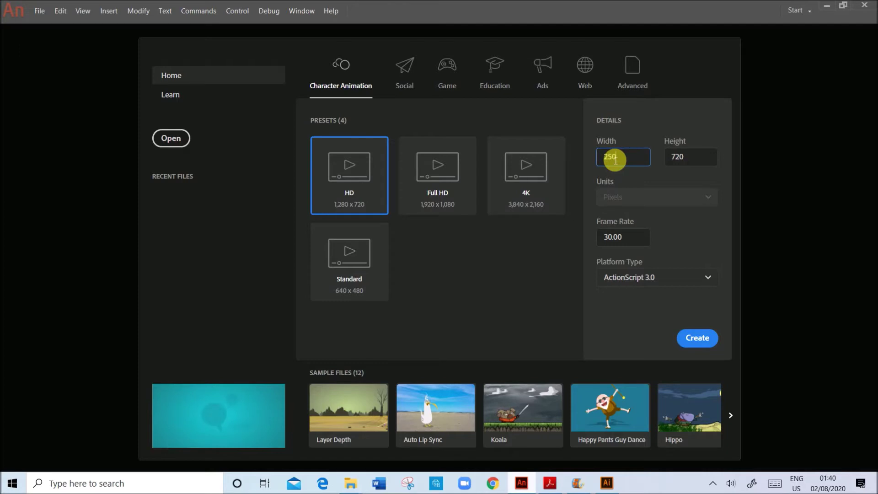
{"action": "double_click", "coordinate": [683, 158]}
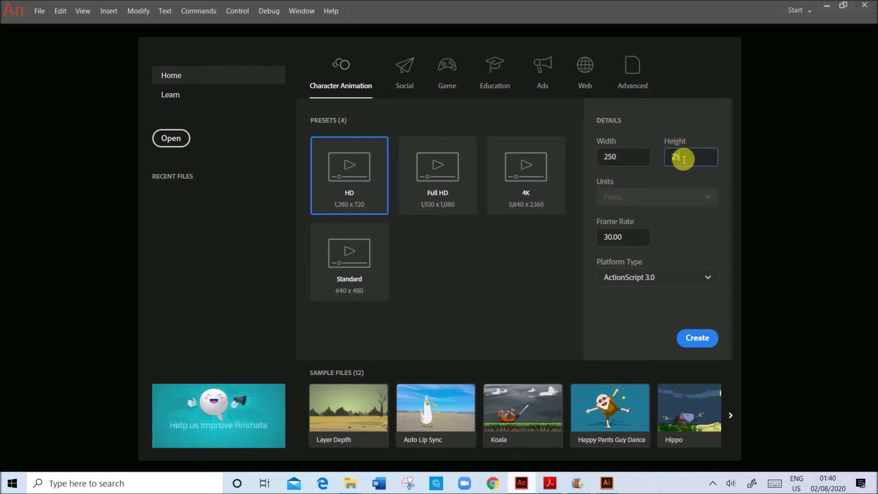
{"action": "type", "text": "25"}
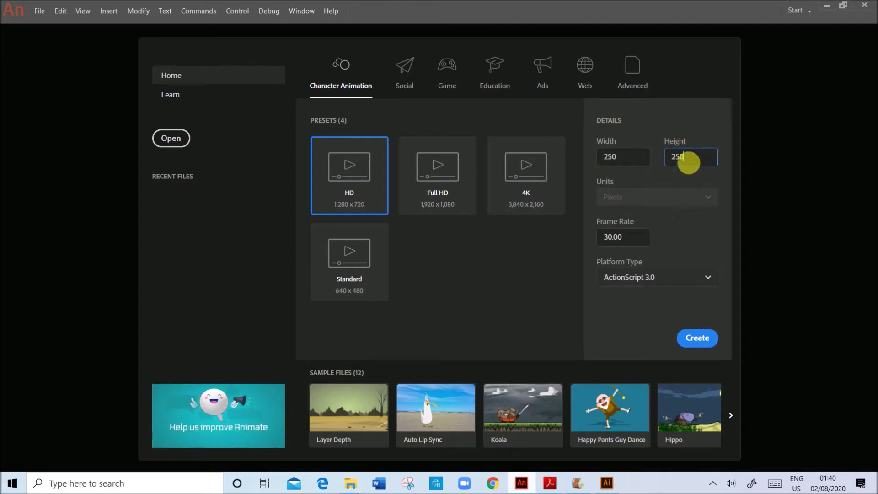
{"action": "type", "text": "0"}
{"action": "left_click", "coordinate": [635, 242]}
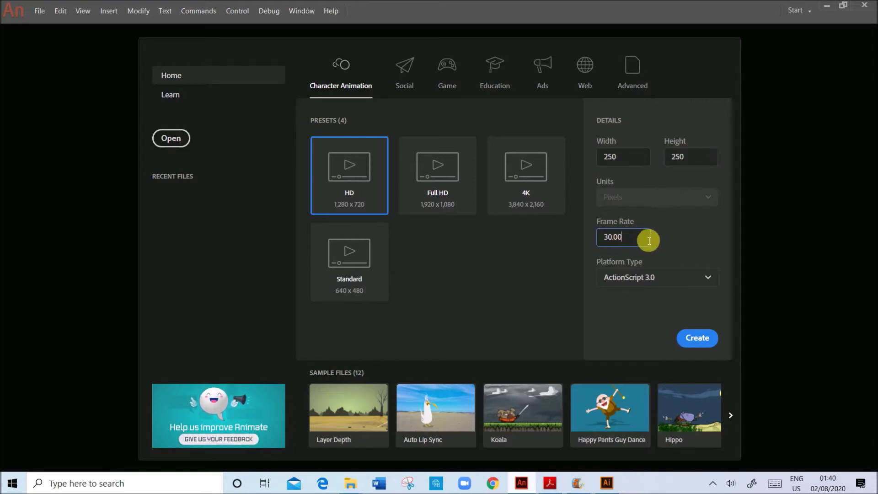
{"action": "left_click", "coordinate": [698, 338]}
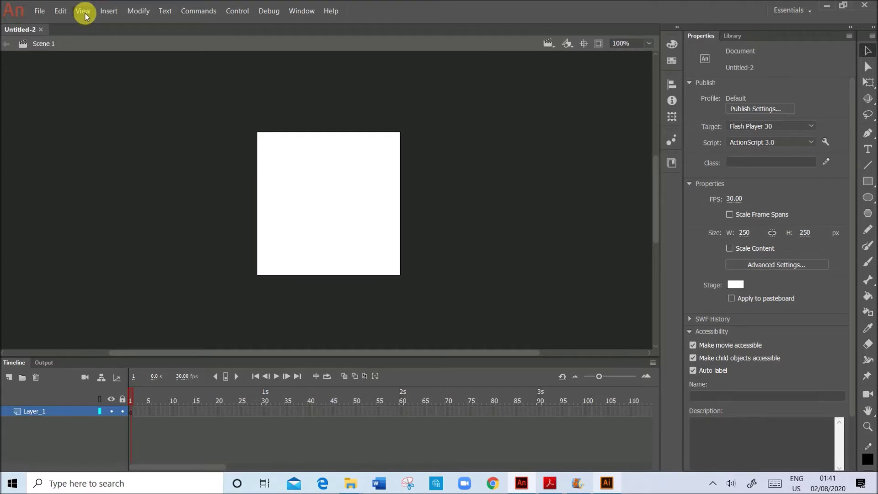
- Zoom the stage to 200% and rename Layer_1 to Antenna
{"action": "left_click", "coordinate": [84, 12]}
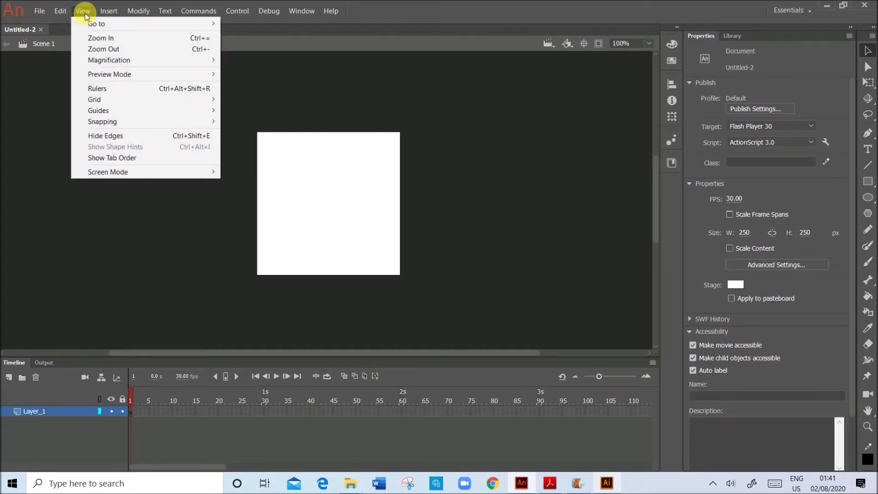
{"action": "left_click", "coordinate": [104, 37]}
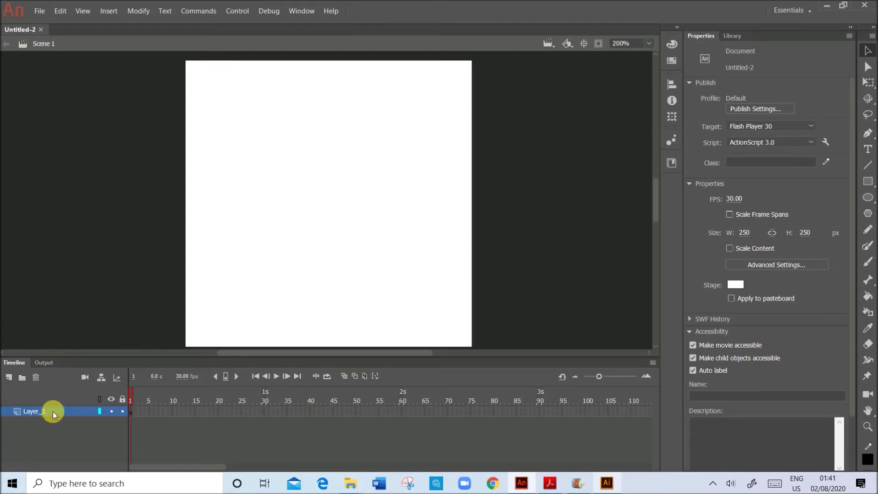
{"action": "right_click", "coordinate": [53, 411]}
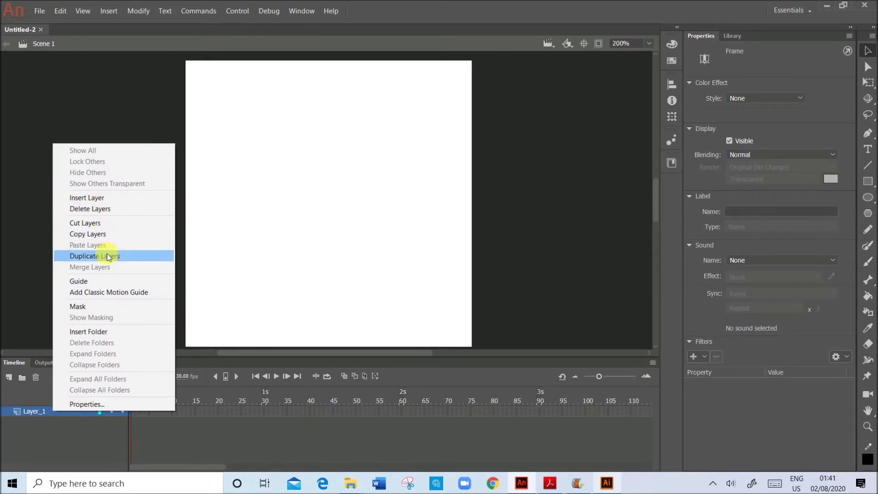
{"action": "double_click", "coordinate": [34, 410]}
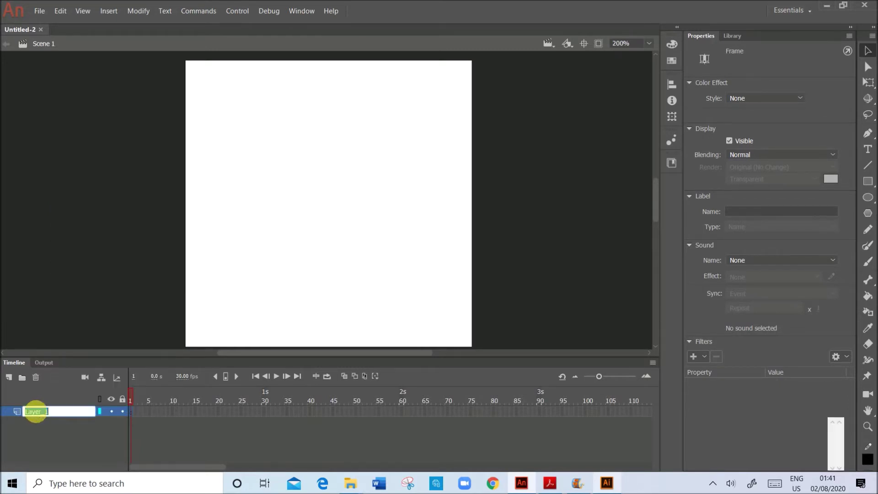
{"action": "type", "text": "Antenna"}
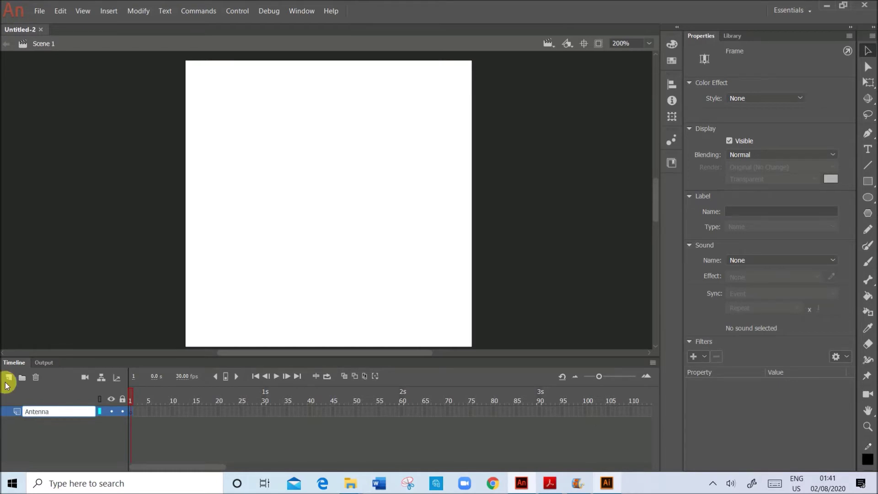
{"action": "left_click", "coordinate": [90, 440]}
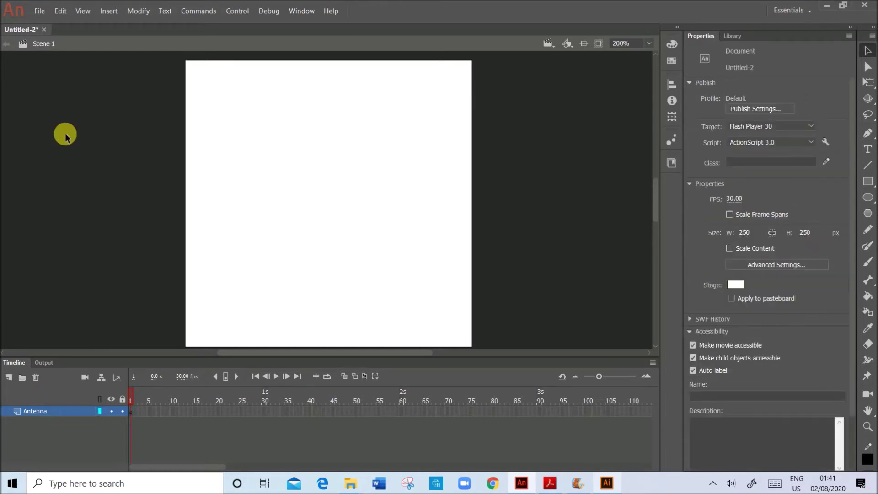
- Import Antenna.png to the stage and drag it down to X 109, Y 20
{"action": "left_click", "coordinate": [42, 12]}
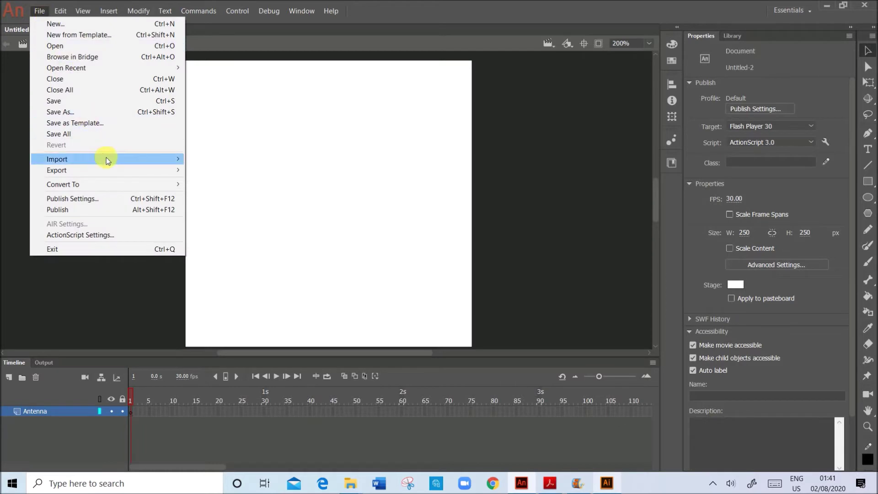
{"action": "mouse_move", "coordinate": [173, 158]}
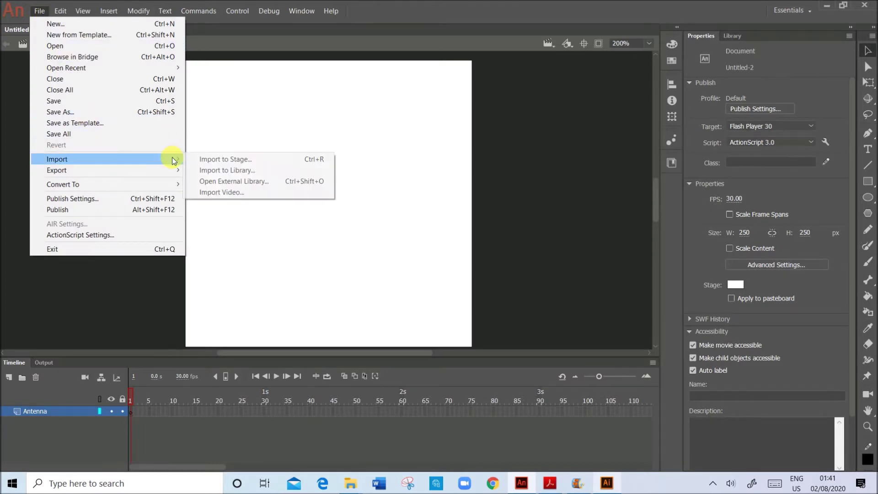
{"action": "left_click", "coordinate": [205, 159]}
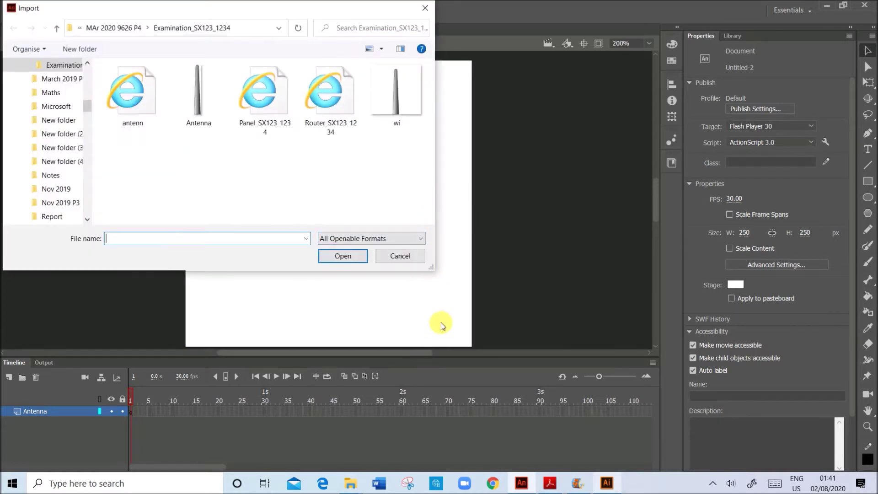
{"action": "left_click", "coordinate": [210, 113]}
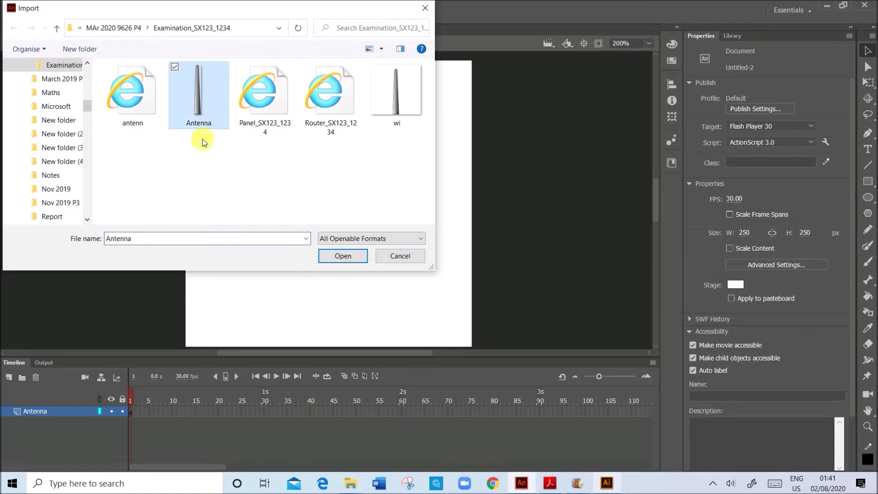
{"action": "left_click", "coordinate": [359, 256]}
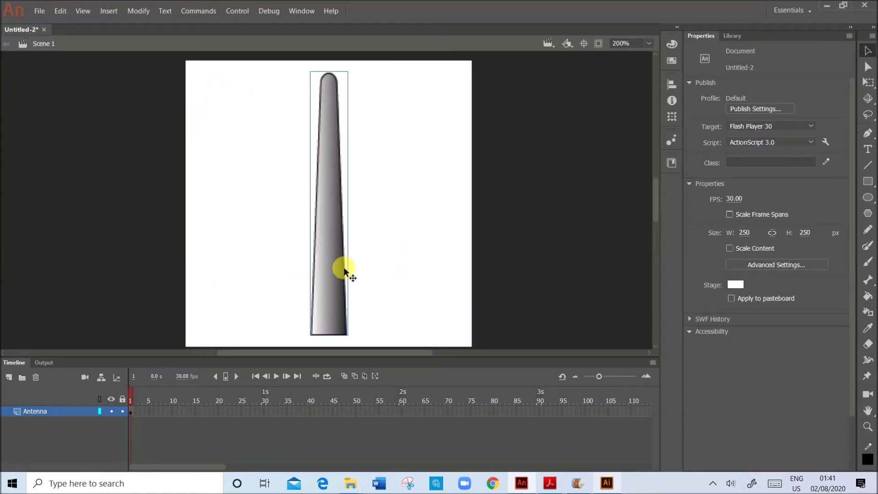
{"action": "left_click_drag", "start_coordinate": [344, 274], "coordinate": [342, 286]}
{"action": "left_click", "coordinate": [410, 259]}
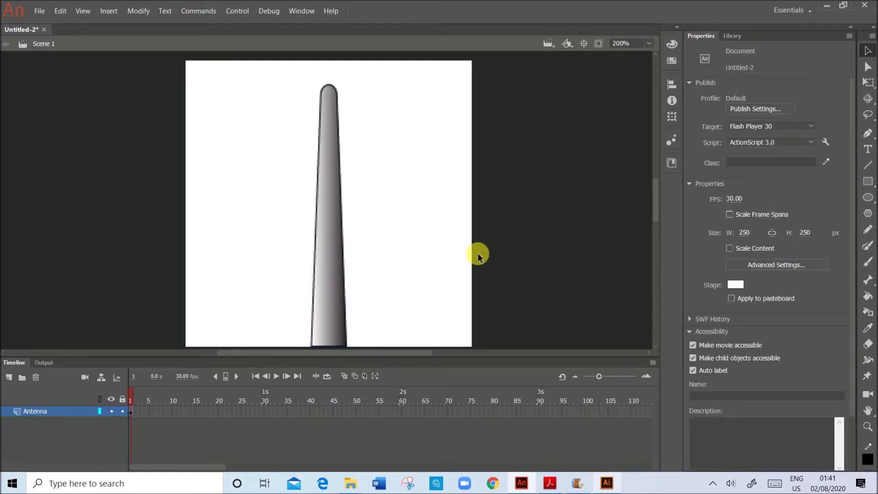
- Centre the antenna image horizontally on the stage using Align to stage
{"action": "left_click", "coordinate": [341, 241]}
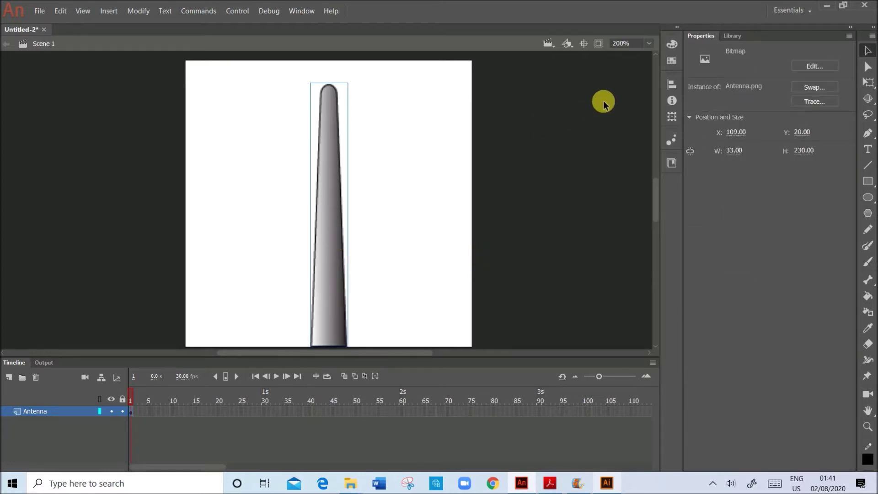
{"action": "left_click", "coordinate": [671, 85]}
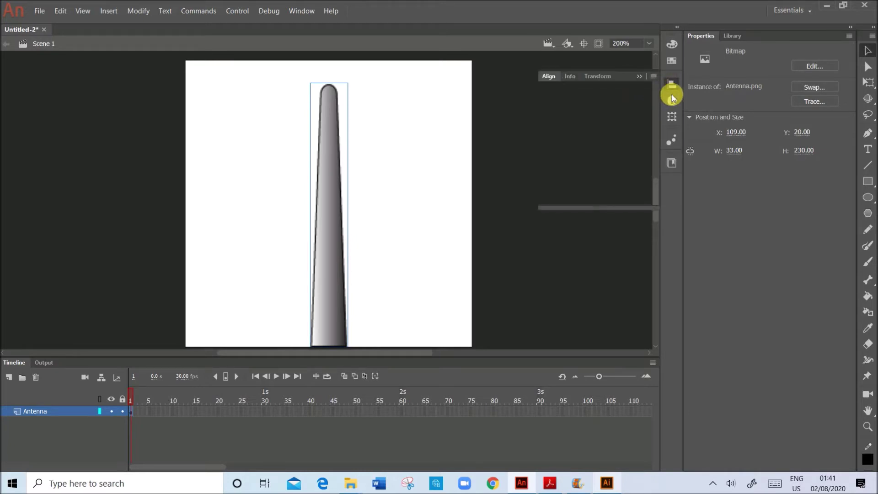
{"action": "left_click", "coordinate": [671, 89]}
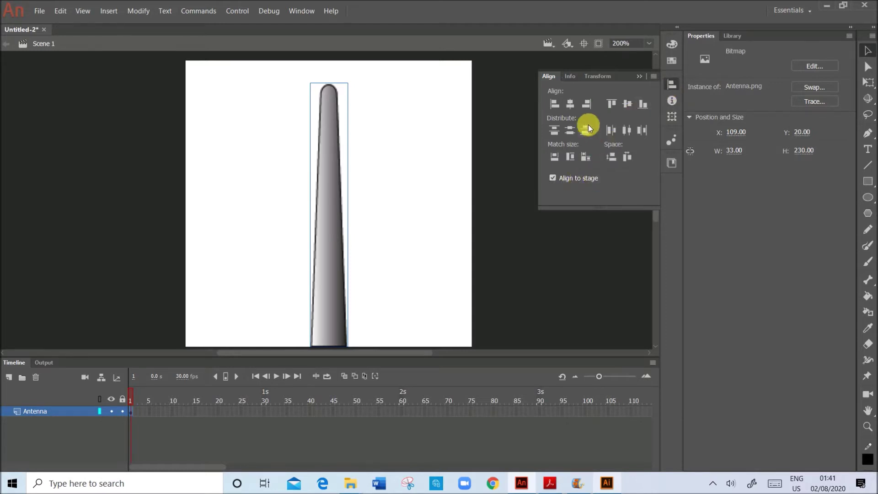
{"action": "left_click", "coordinate": [571, 103]}
{"action": "left_click", "coordinate": [728, 363]}
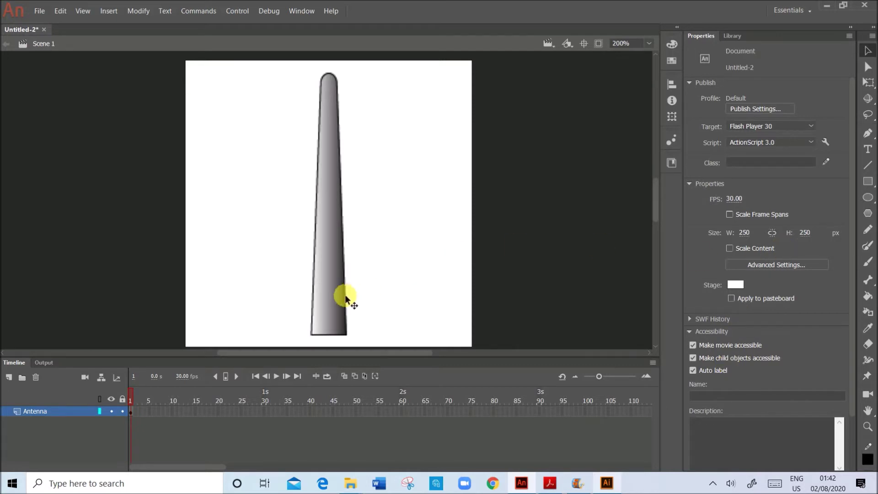
- Move the antenna down to Y 20 so its base sits on the bottom edge, then switch to Acrobat
{"action": "left_click_drag", "start_coordinate": [345, 302], "coordinate": [346, 308]}
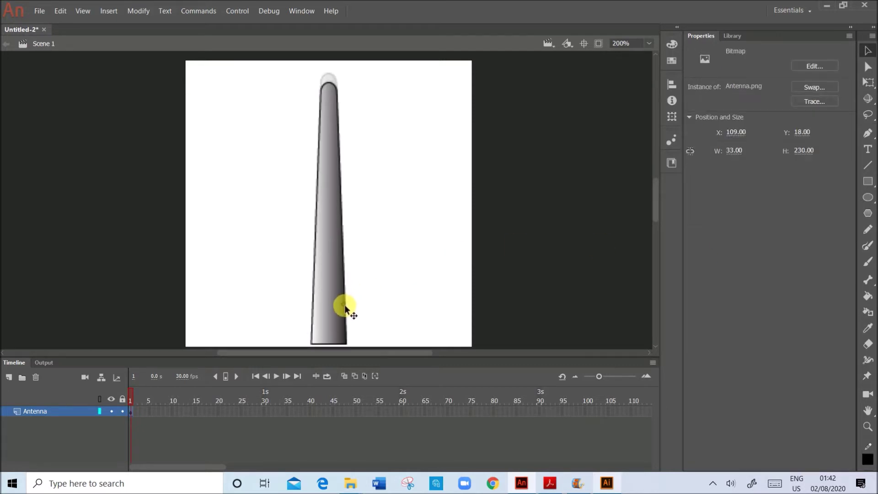
{"action": "key", "text": "Down"}
{"action": "key", "text": "Down"}
{"action": "left_click", "coordinate": [532, 237]}
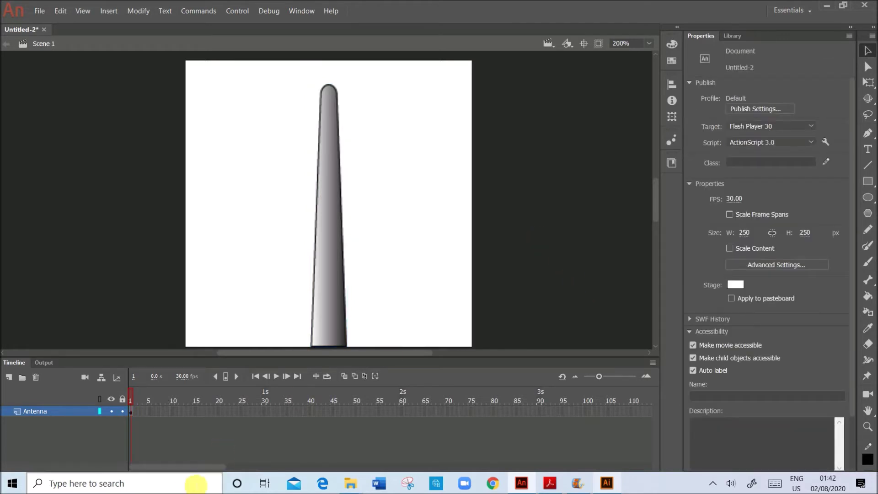
{"action": "left_click", "coordinate": [550, 483]}
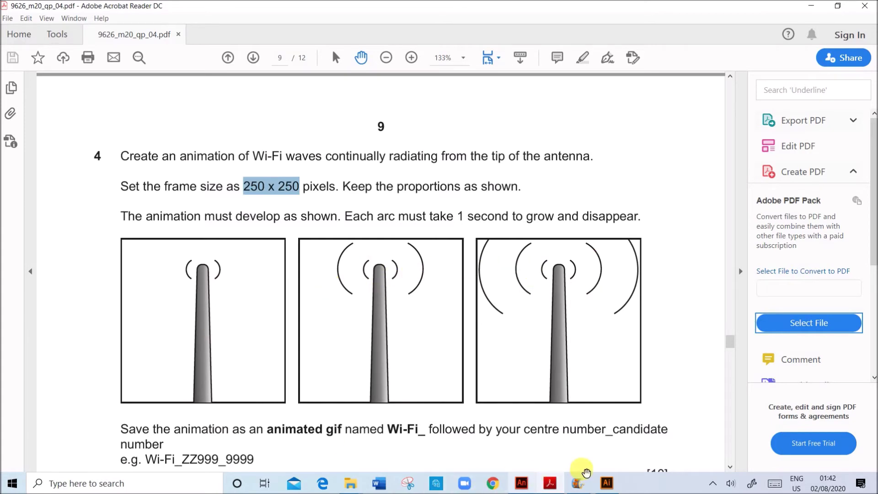
- Return to Animate after confirming the 250 x 250 pixel frame size in the task sheet
{"action": "left_click", "coordinate": [521, 483]}
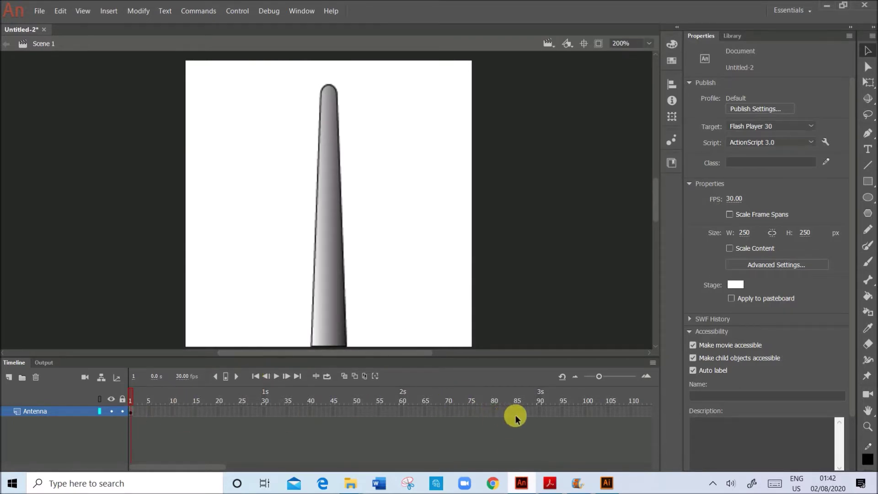
- Extend the Antenna layer to frame 90 (3 s) and add a new layer above it
{"action": "left_click", "coordinate": [539, 413]}
{"action": "right_click", "coordinate": [539, 413]}
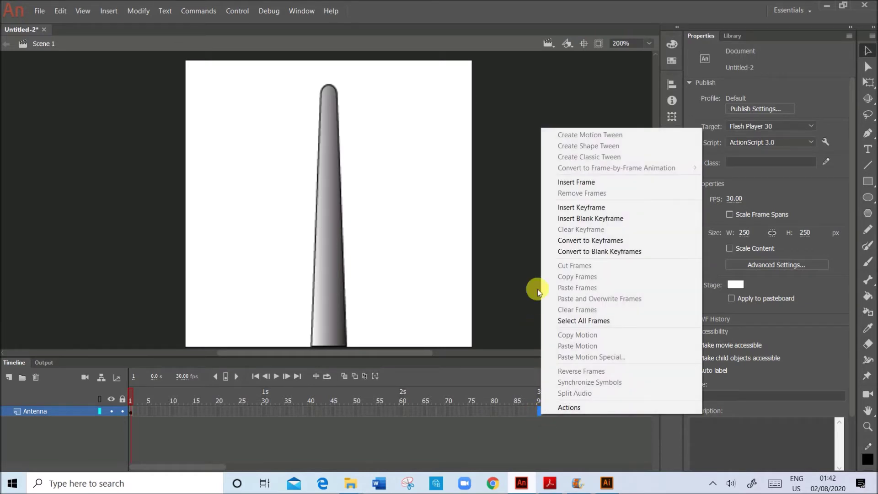
{"action": "left_click", "coordinate": [579, 182]}
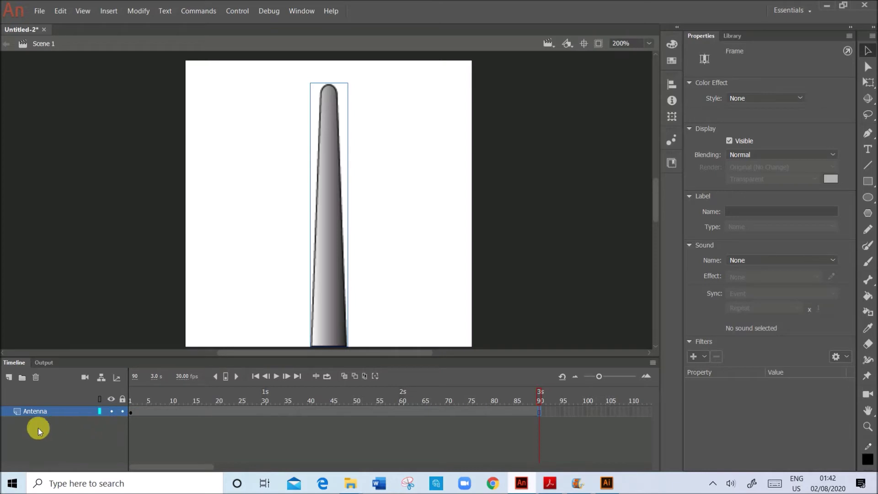
{"action": "left_click", "coordinate": [9, 378]}
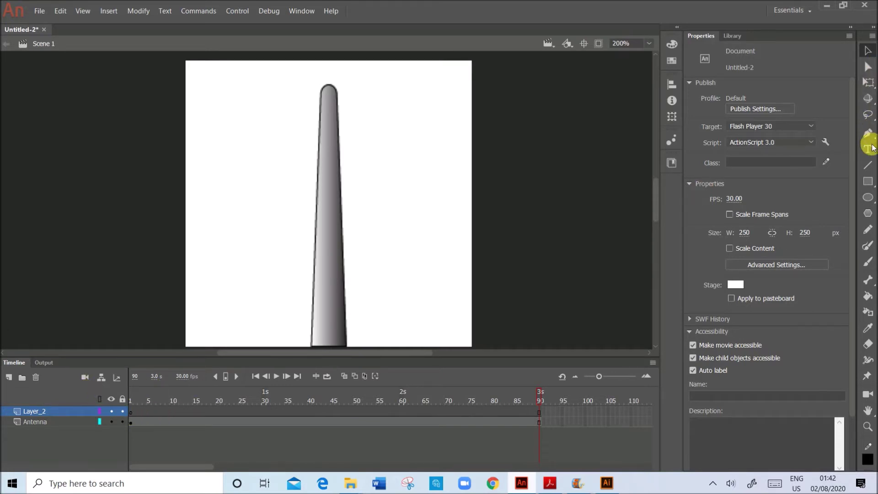
- On Layer_2, draw a short vertical line right of the antenna tip and bend it into a right-bulging arc
{"action": "left_click", "coordinate": [871, 165]}
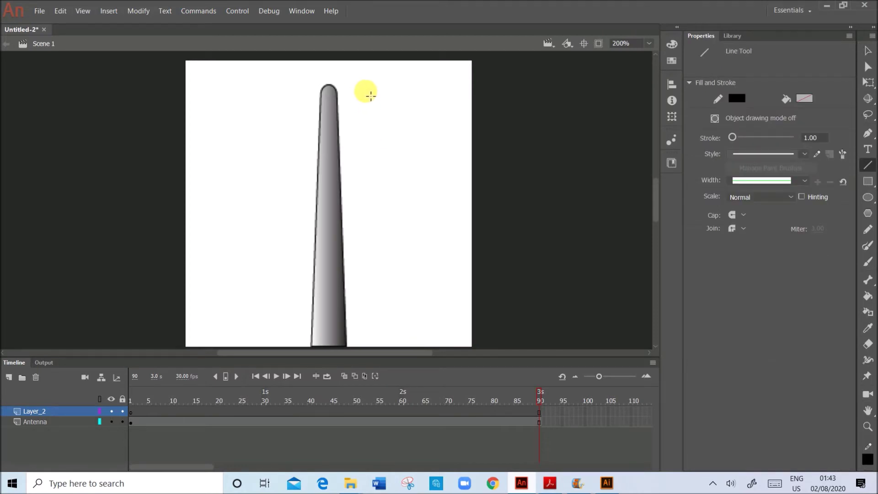
{"action": "left_click_drag", "start_coordinate": [367, 96], "coordinate": [366, 122]}
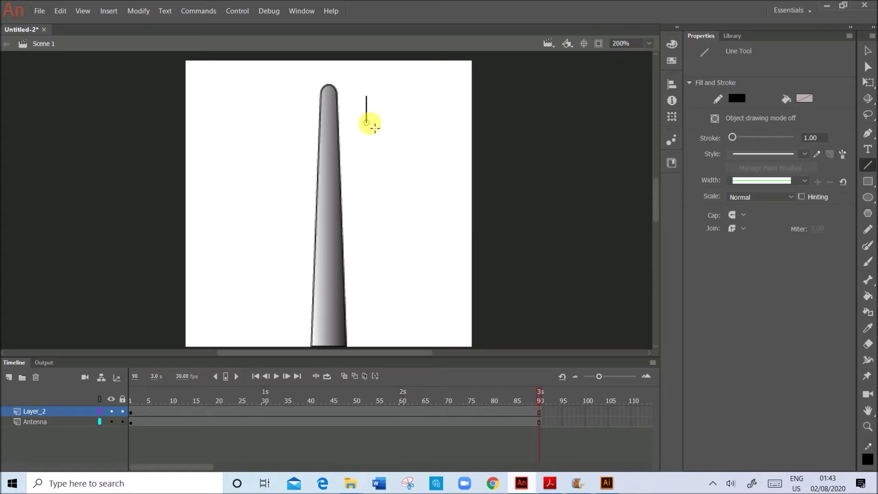
{"action": "left_click", "coordinate": [868, 53]}
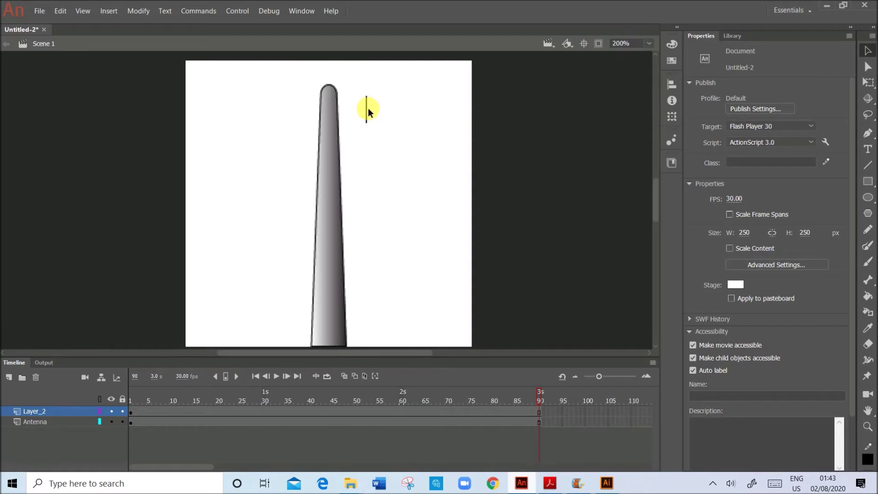
{"action": "left_click_drag", "start_coordinate": [368, 112], "coordinate": [374, 114]}
{"action": "key", "text": "ctrl+z"}
{"action": "left_click_drag", "start_coordinate": [369, 111], "coordinate": [374, 113]}
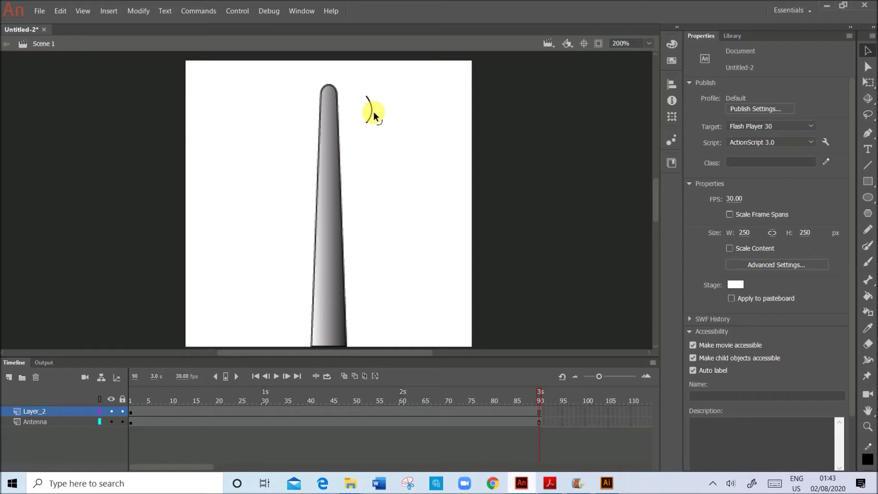
{"action": "left_click_drag", "start_coordinate": [374, 115], "coordinate": [375, 116]}
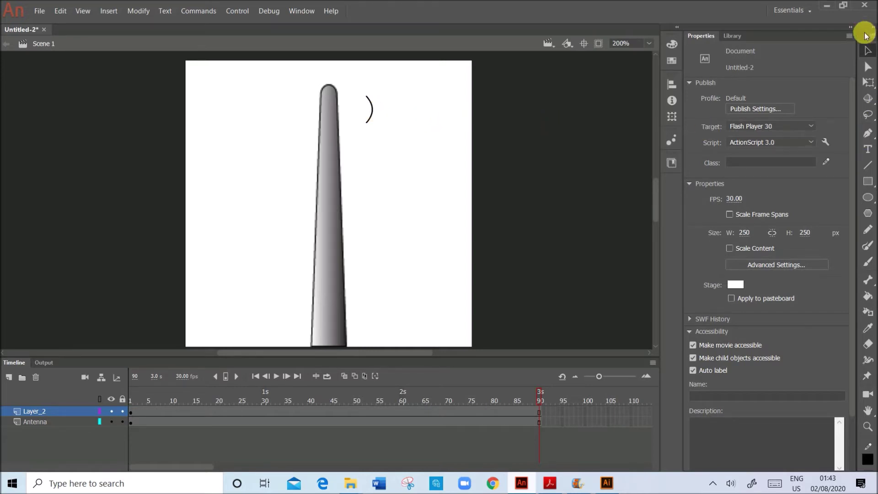
{"action": "left_click", "coordinate": [374, 117]}
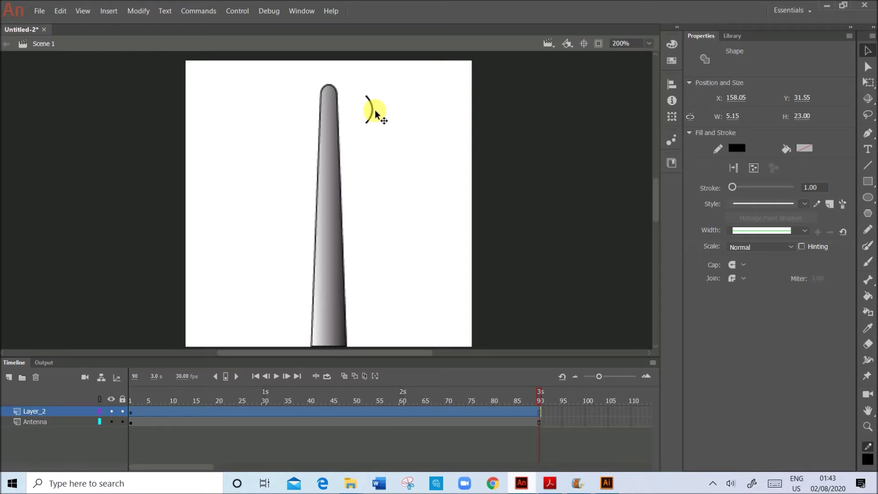
- Paste a copy of the arc, rotate it into a left-bulging arc, and place it left of the tip
{"action": "left_click", "coordinate": [458, 105]}
{"action": "key", "text": "ctrl+v"}
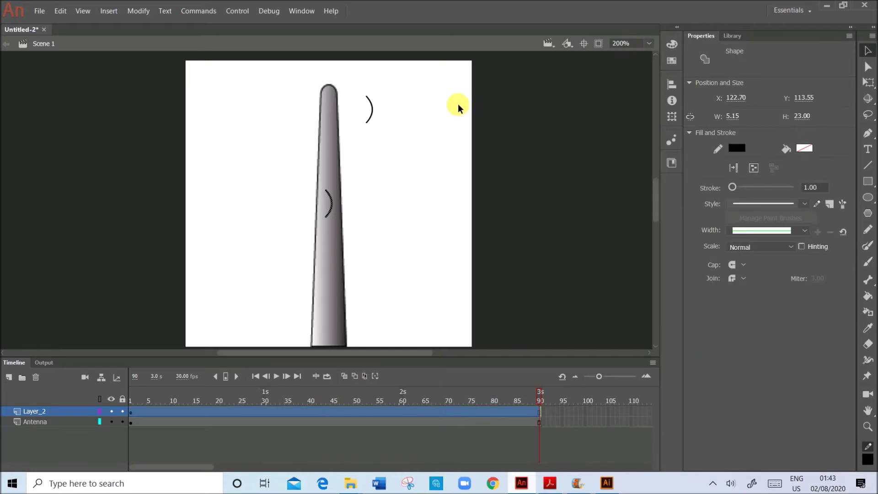
{"action": "left_click_drag", "start_coordinate": [333, 202], "coordinate": [373, 170]}
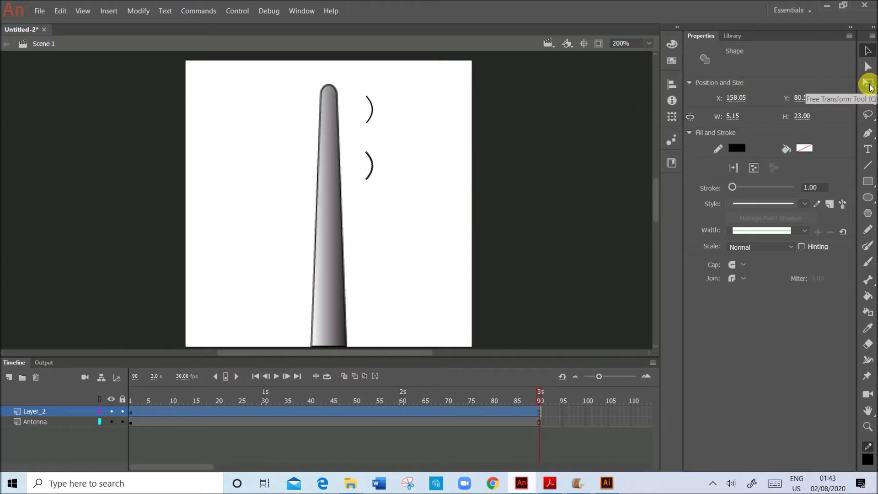
{"action": "left_click", "coordinate": [868, 85]}
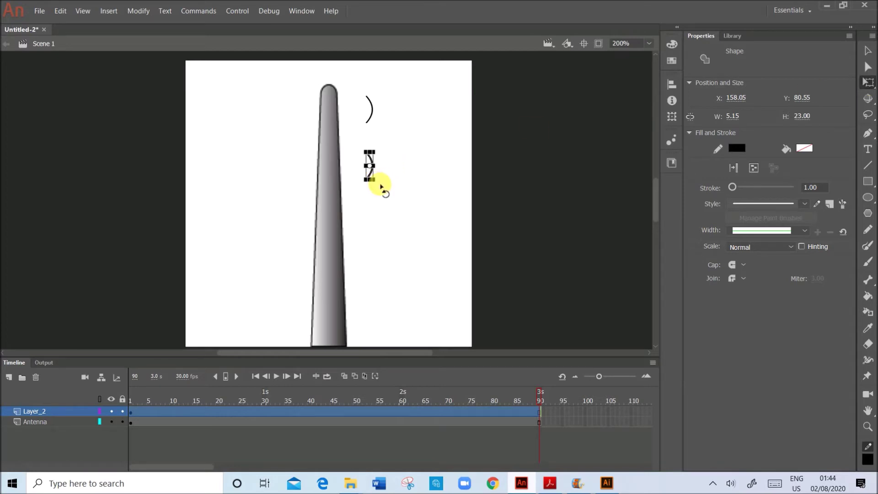
{"action": "mouse_move", "coordinate": [380, 186]}
{"action": "left_mouse_down"}
{"action": "mouse_move", "coordinate": [389, 170]}
{"action": "mouse_move", "coordinate": [377, 145]}
{"action": "left_mouse_up"}
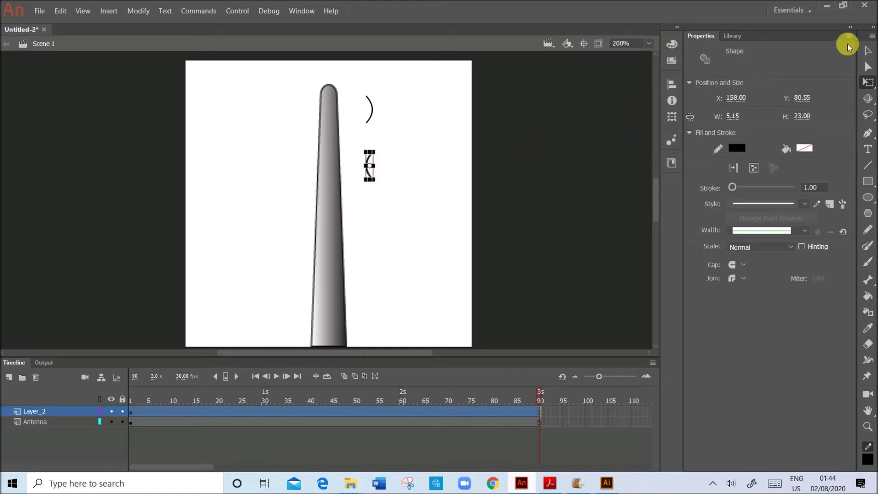
{"action": "left_click", "coordinate": [864, 54]}
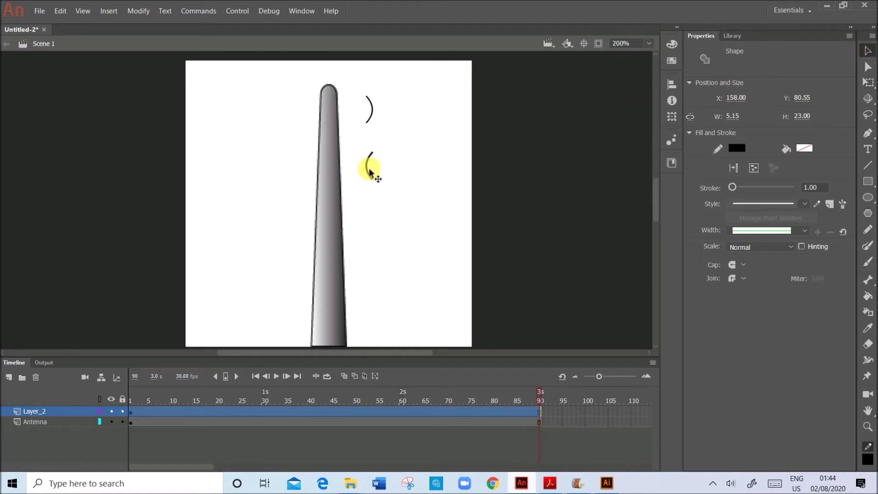
{"action": "left_click_drag", "start_coordinate": [369, 173], "coordinate": [310, 111]}
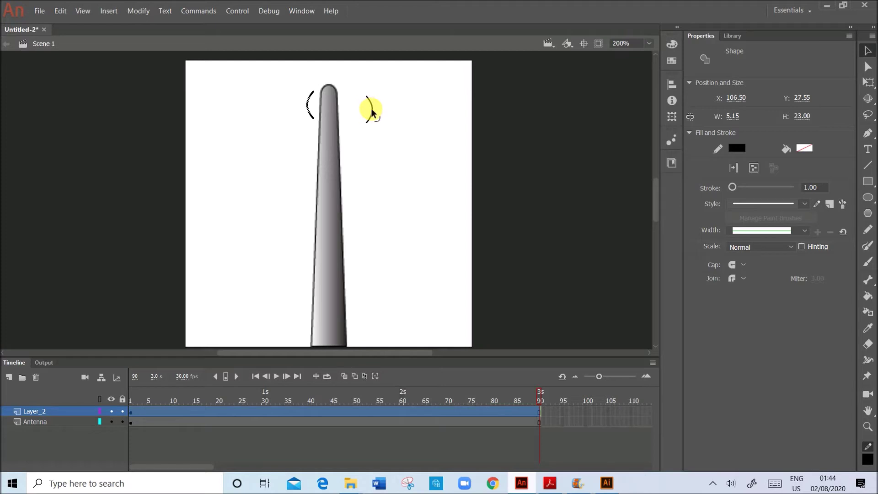
- Move the right arc in close to the antenna tip, then select both arcs on frame 1
{"action": "left_click_drag", "start_coordinate": [366, 111], "coordinate": [355, 105]}
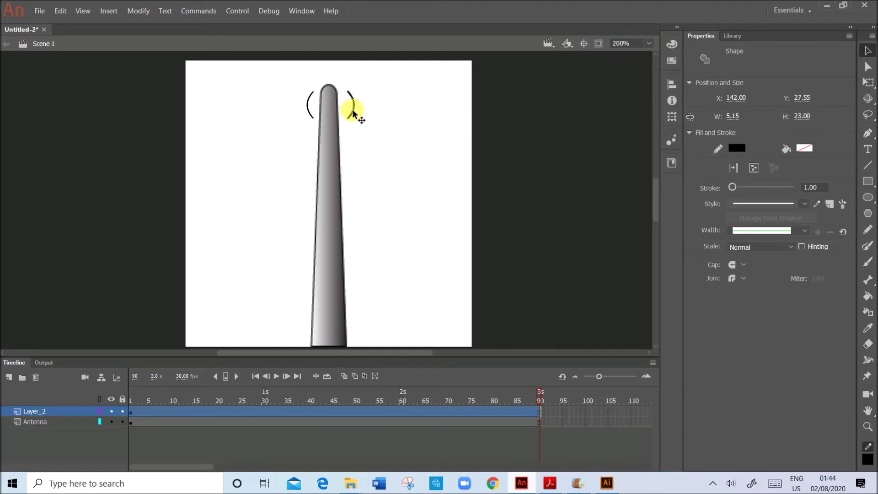
{"action": "left_click_drag", "start_coordinate": [352, 110], "coordinate": [349, 111]}
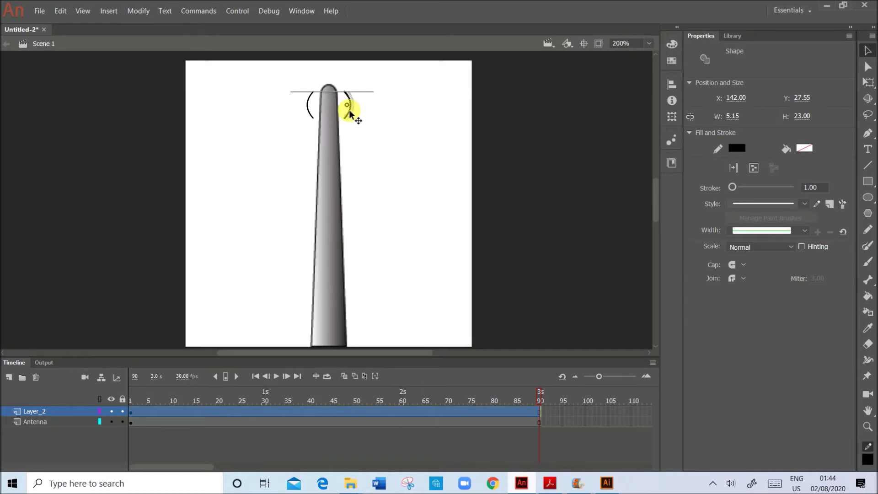
{"action": "left_click_drag", "start_coordinate": [350, 112], "coordinate": [349, 112]}
{"action": "left_click", "coordinate": [455, 127]}
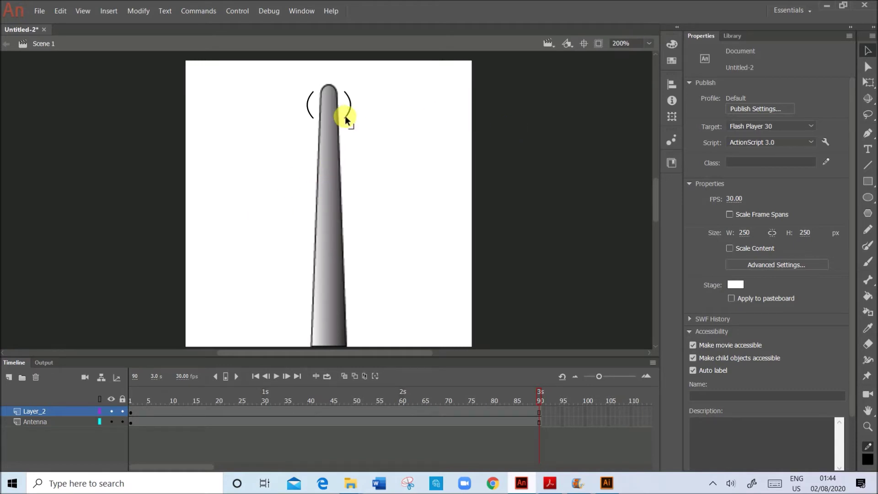
{"action": "left_click", "coordinate": [131, 412]}
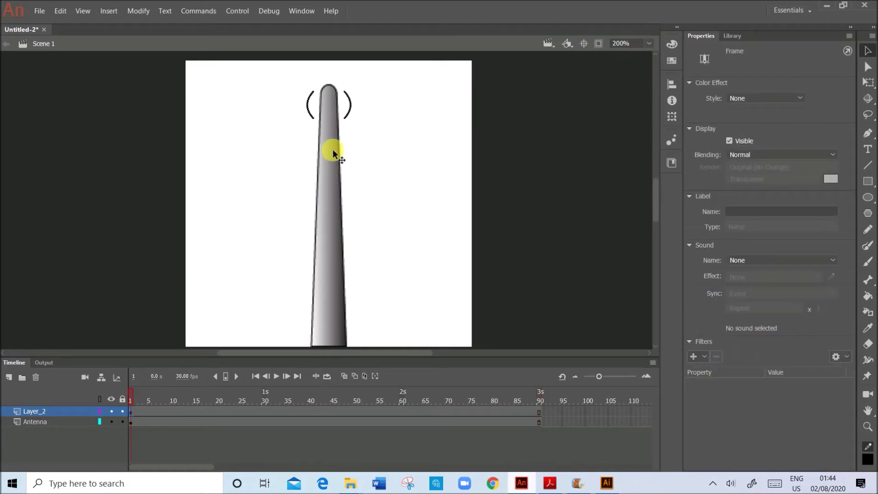
{"action": "left_click", "coordinate": [350, 106]}
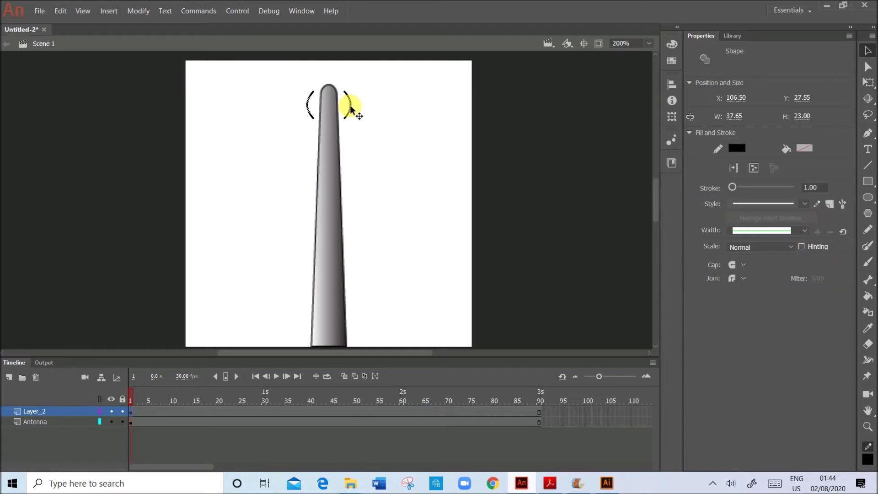
- Convert the selected pair of arcs into a Movie Clip symbol named Arc1
{"action": "right_click", "coordinate": [350, 109]}
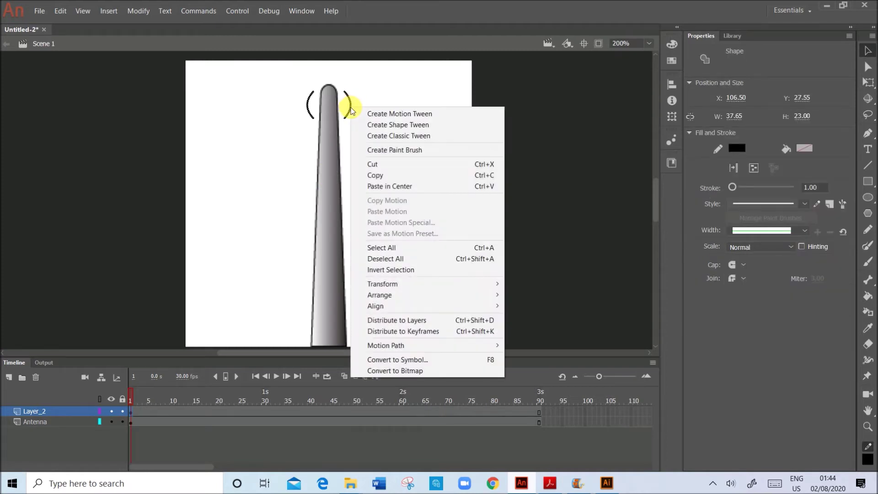
{"action": "left_click", "coordinate": [422, 359]}
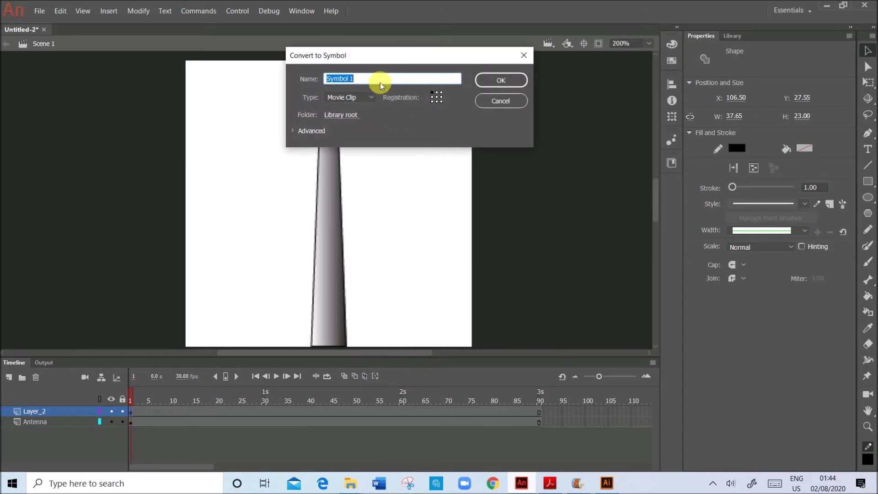
{"action": "type", "text": "Arc1"}
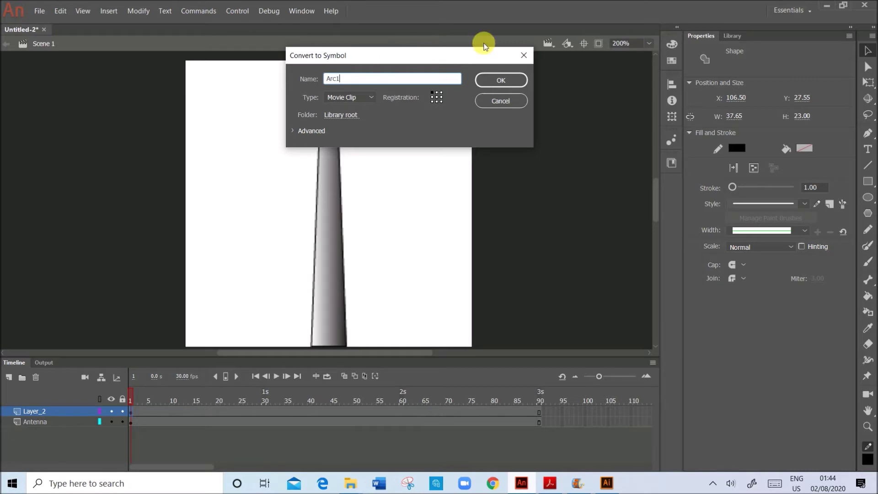
{"action": "left_click", "coordinate": [510, 80]}
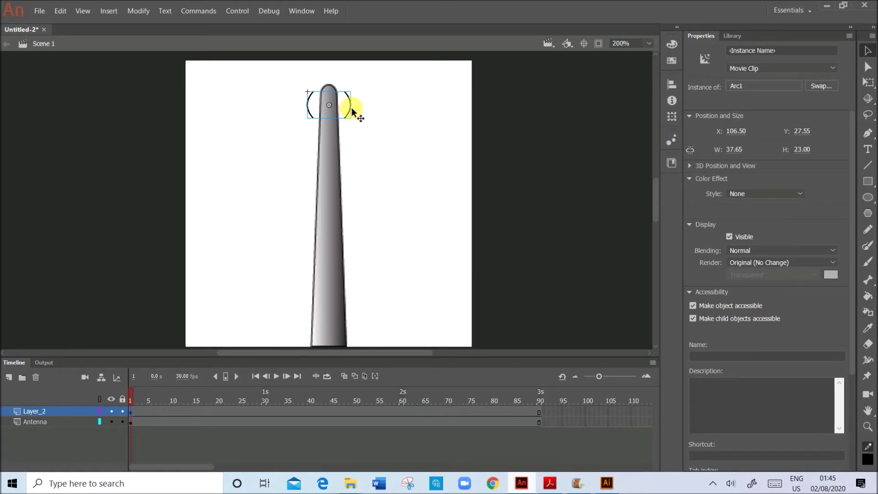
{"action": "left_click", "coordinate": [396, 159]}
- Paste a copy of the arc pair, enlarge it, and position it around the first pair
{"action": "key", "text": "ctrl+v"}
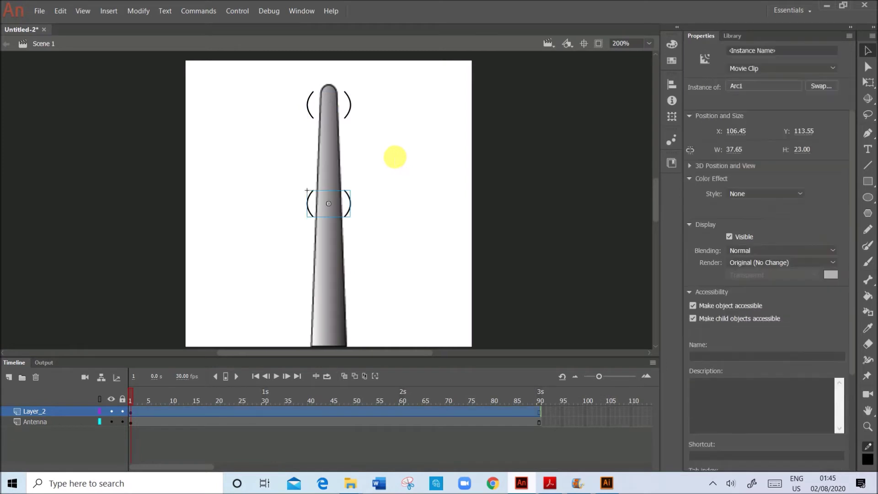
{"action": "left_click", "coordinate": [867, 84]}
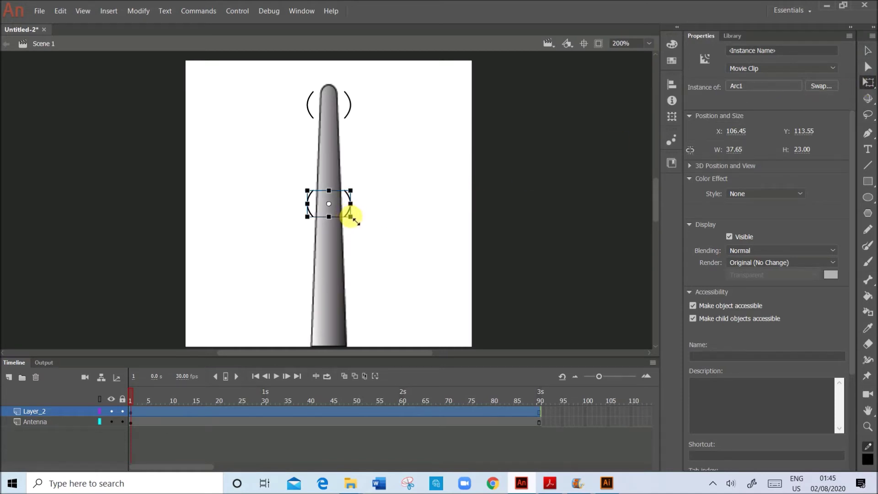
{"action": "left_click_drag", "start_coordinate": [351, 217], "coordinate": [372, 231]}
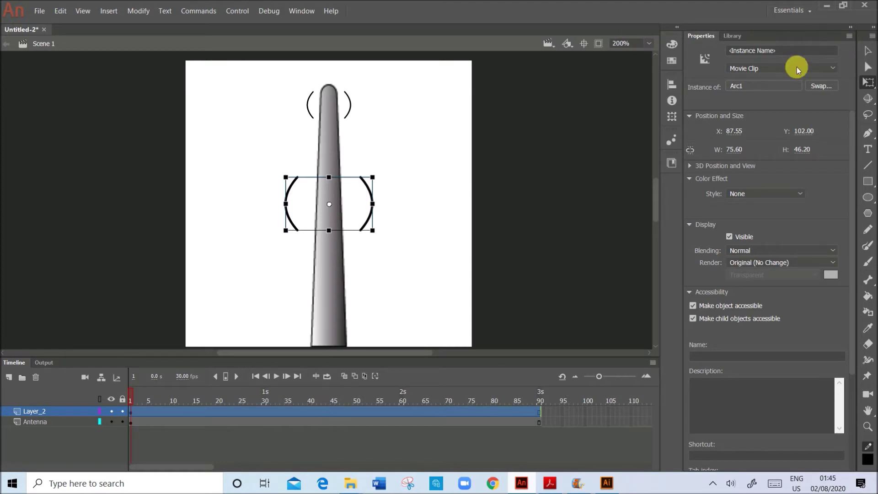
{"action": "left_click_drag", "start_coordinate": [368, 215], "coordinate": [366, 130]}
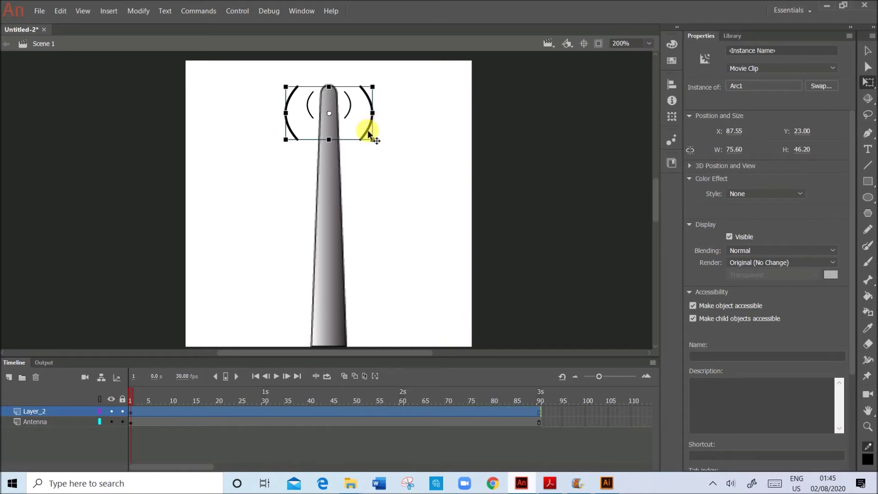
{"action": "left_click_drag", "start_coordinate": [371, 130], "coordinate": [368, 128]}
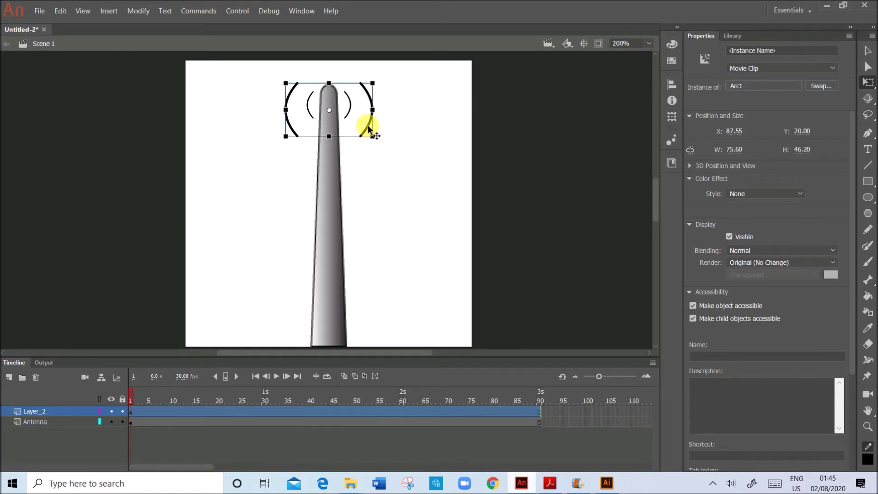
- Convert the larger arc pair into a Movie Clip symbol named Arc2
{"action": "right_click", "coordinate": [369, 129]}
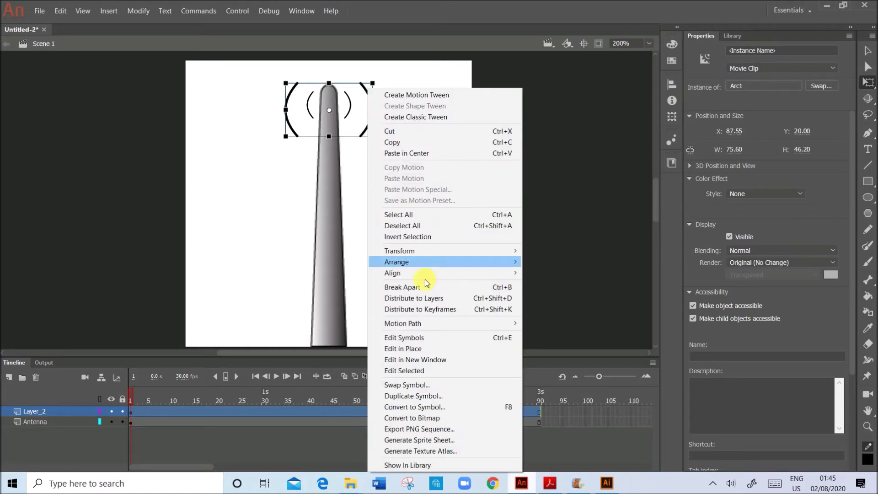
{"action": "left_click", "coordinate": [439, 407]}
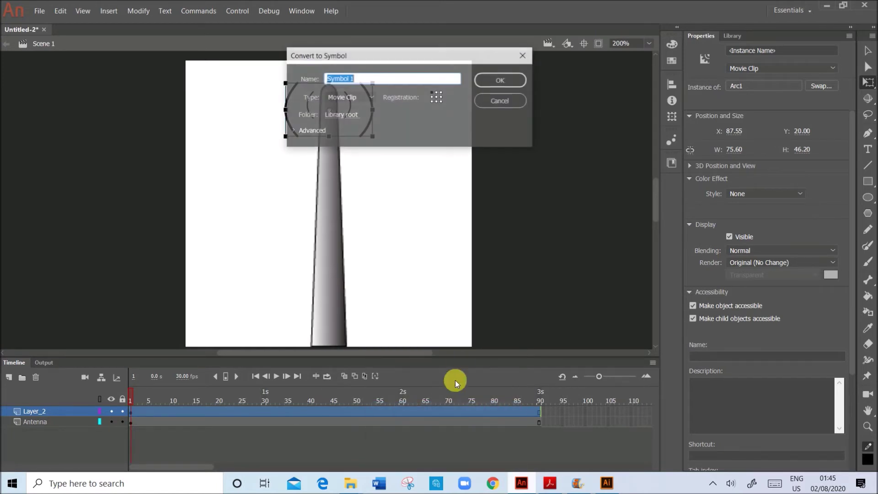
{"action": "type", "text": "Arc2"}
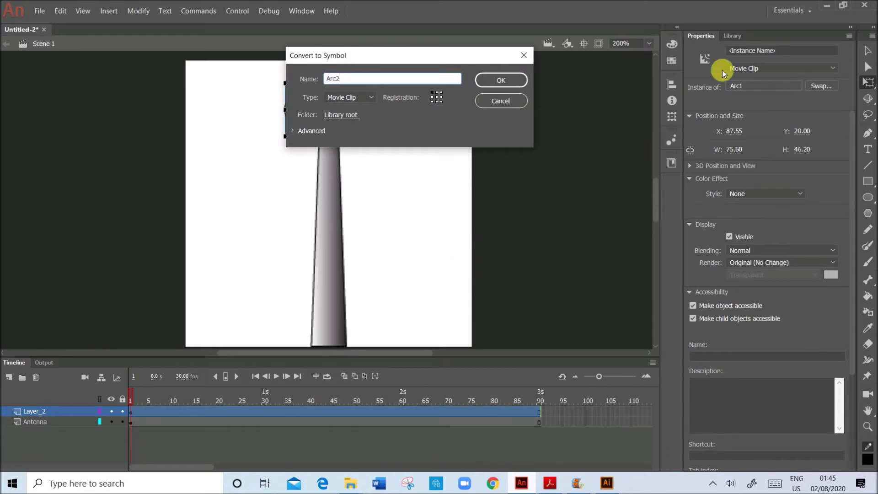
{"action": "left_click", "coordinate": [500, 81]}
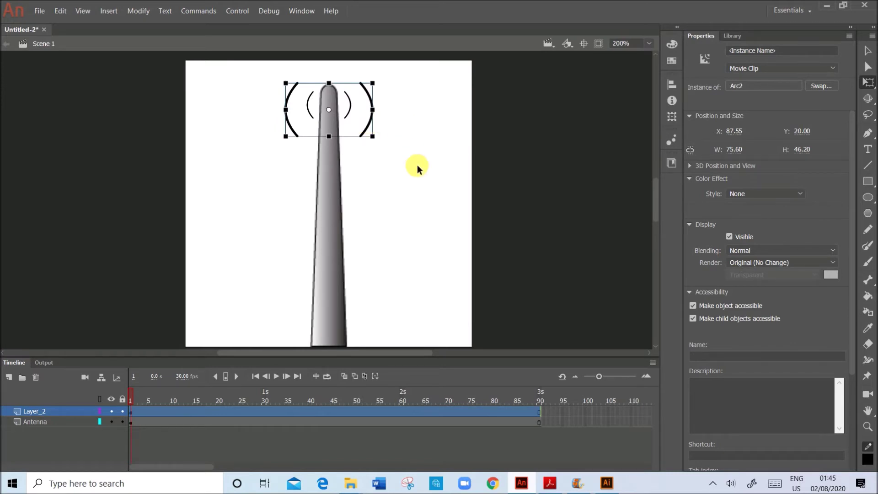
{"action": "key", "text": "ctrl+v"}
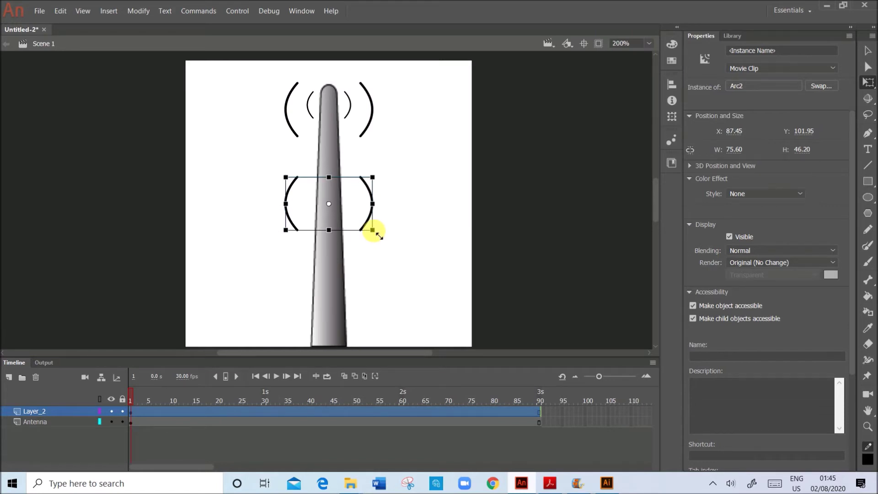
- Scale the pasted copy into the largest arc pair and position it around the other two
{"action": "left_click_drag", "start_coordinate": [373, 230], "coordinate": [400, 248]}
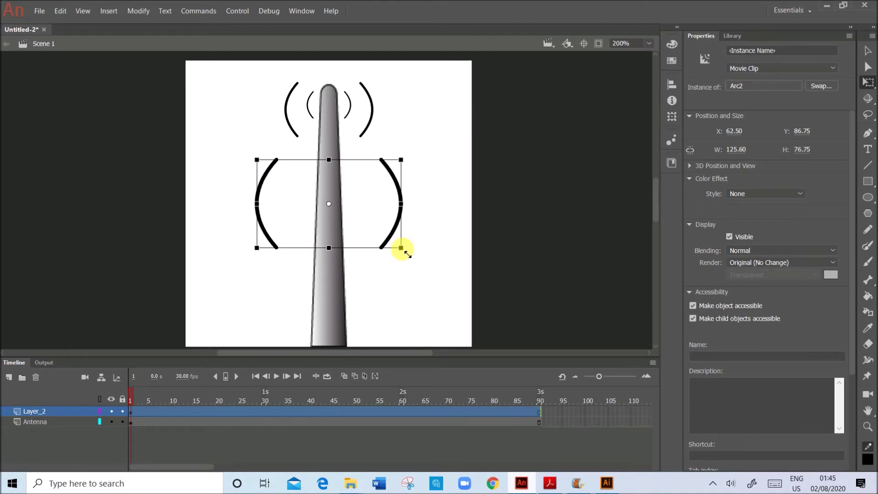
{"action": "left_click_drag", "start_coordinate": [401, 247], "coordinate": [400, 247]}
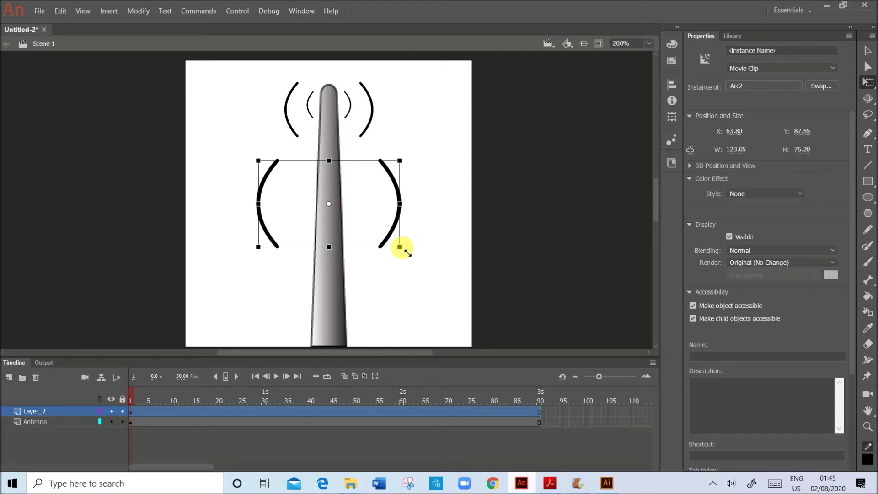
{"action": "left_click_drag", "start_coordinate": [394, 223], "coordinate": [397, 137]}
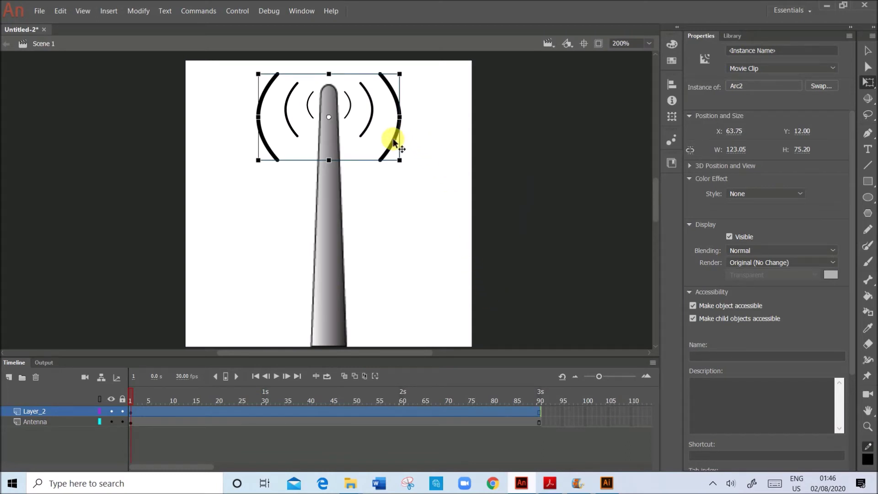
{"action": "left_click_drag", "start_coordinate": [393, 138], "coordinate": [393, 134]}
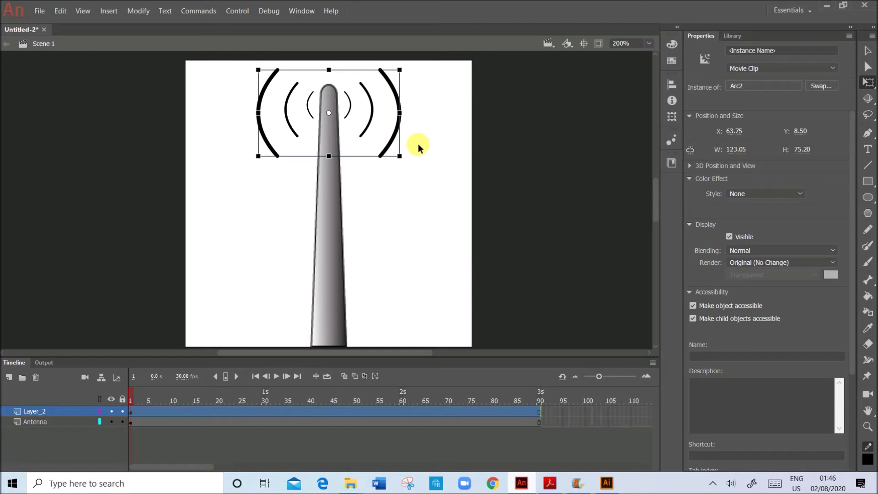
- Convert the largest arc pair into a Movie Clip named Arc3 and show the Library
{"action": "right_click", "coordinate": [388, 150]}
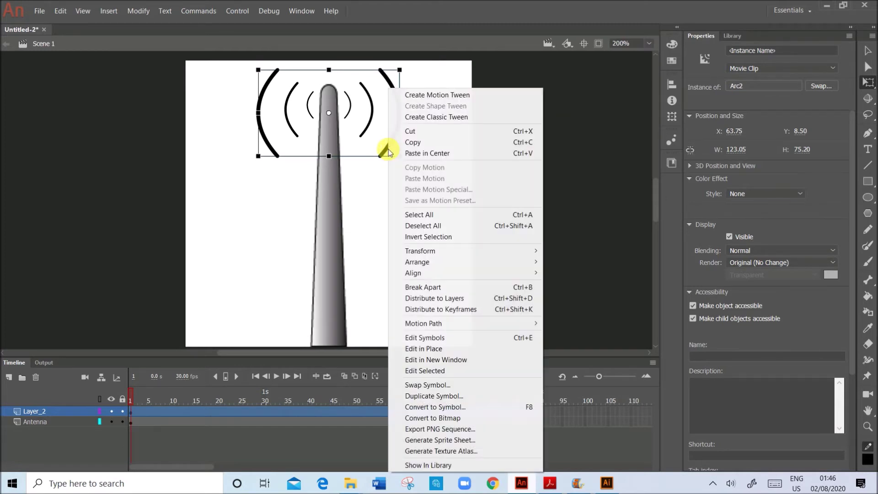
{"action": "left_click", "coordinate": [435, 407]}
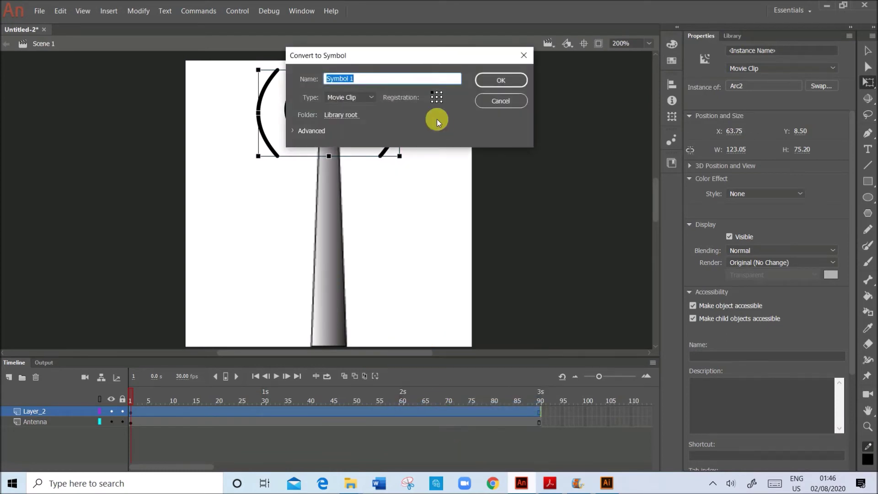
{"action": "type", "text": "Arc3"}
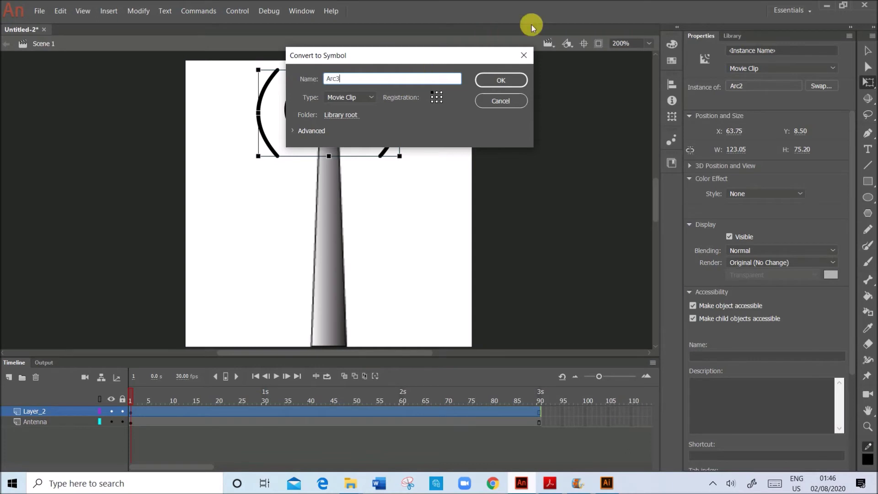
{"action": "left_click", "coordinate": [508, 80]}
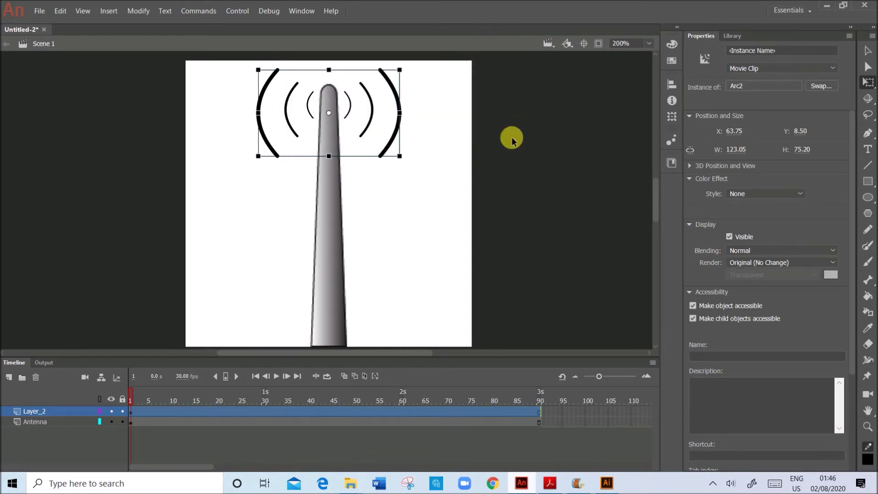
{"action": "left_click", "coordinate": [727, 35]}
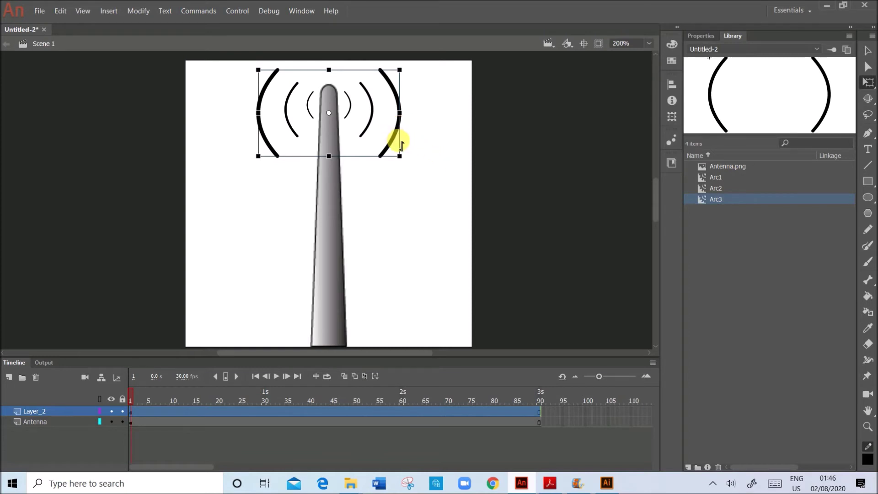
- Delete the two outer arc pairs and rename Layer_2 to Arc1
{"action": "key", "text": "Delete"}
{"action": "left_click", "coordinate": [365, 135]}
{"action": "key", "text": "Delete"}
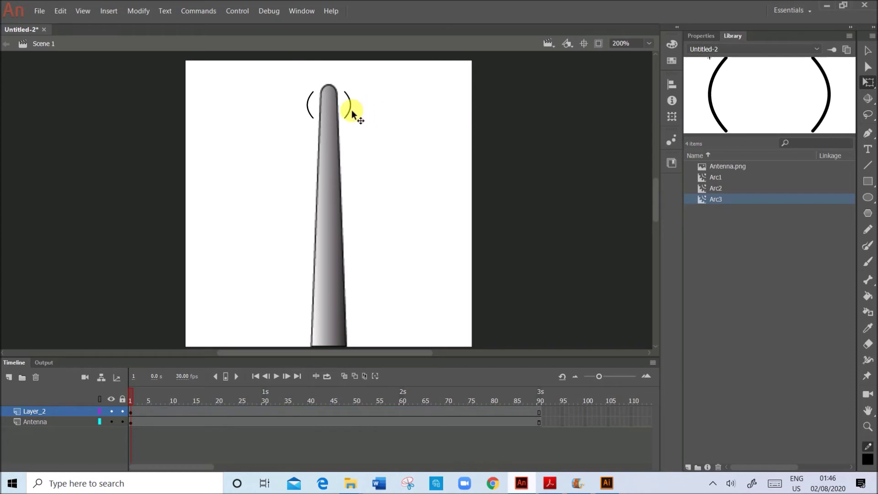
{"action": "double_click", "coordinate": [48, 412]}
{"action": "type", "text": "Arc1"}
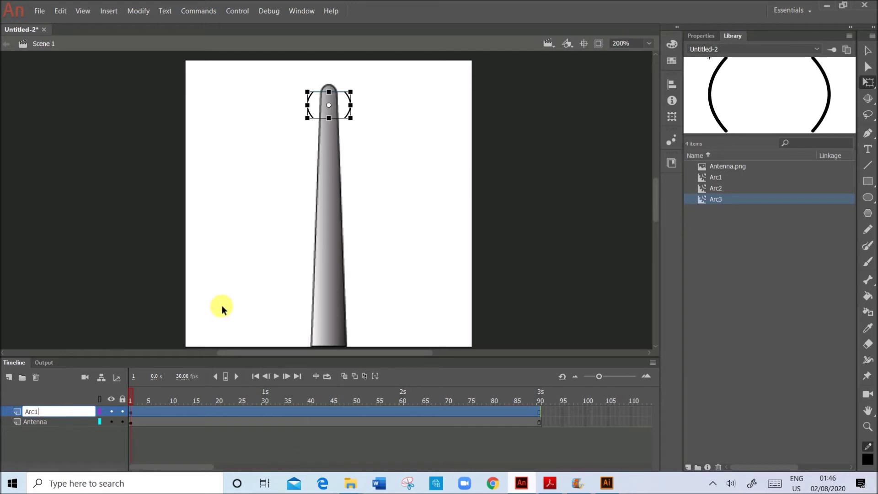
{"action": "left_click", "coordinate": [388, 266]}
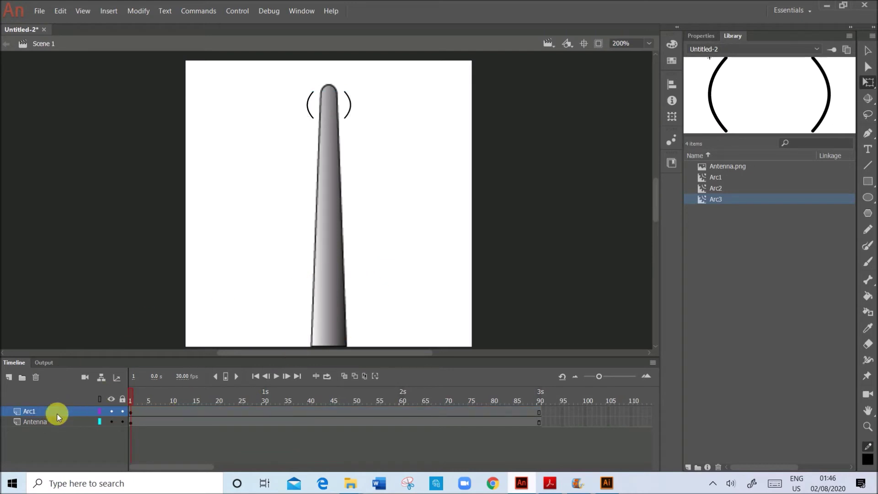
- Add two new layers named Arc2 and Arc3, and place an Arc2 instance around the antenna tip
{"action": "left_click", "coordinate": [8, 379]}
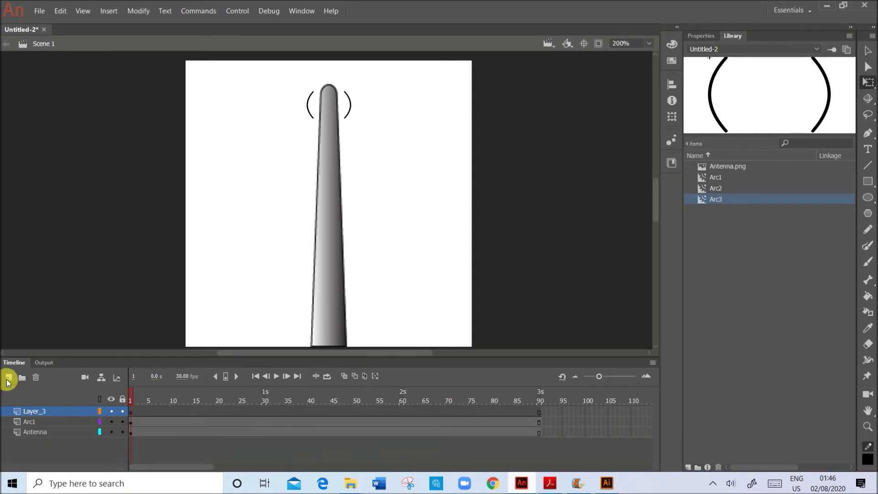
{"action": "left_click", "coordinate": [8, 379]}
{"action": "left_click", "coordinate": [37, 423]}
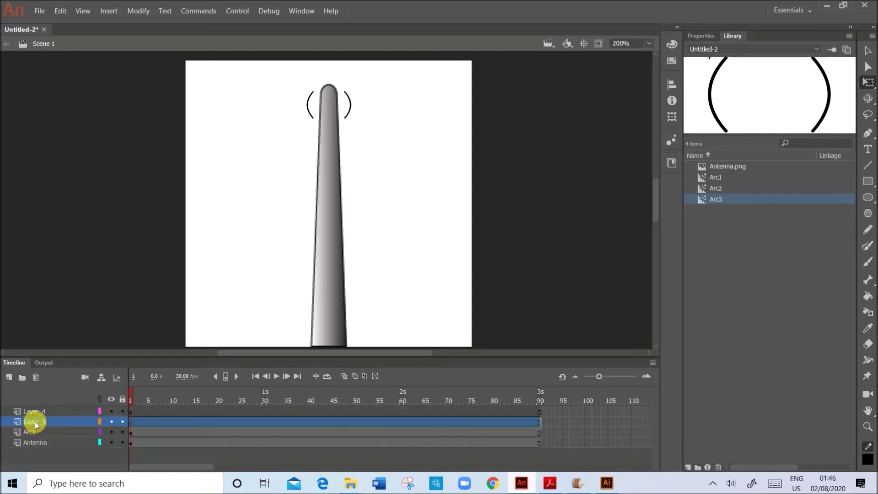
{"action": "double_click", "coordinate": [36, 423]}
{"action": "type", "text": "Arc2"}
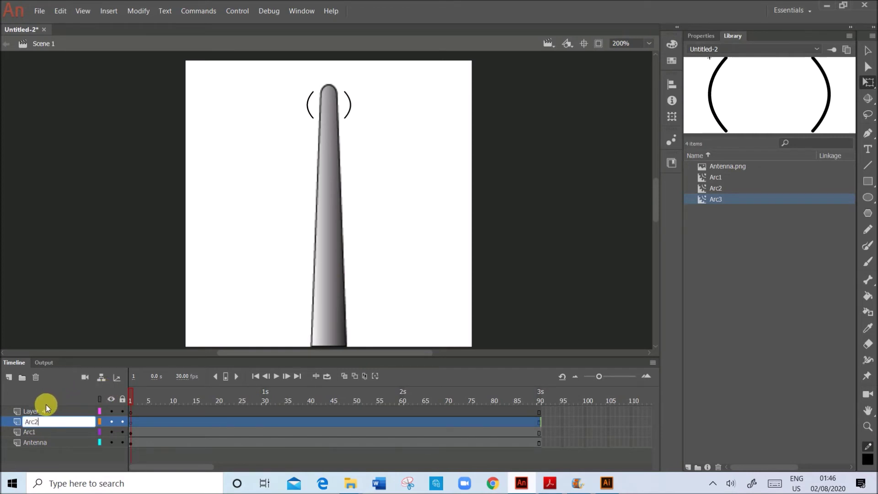
{"action": "left_click", "coordinate": [46, 407]}
{"action": "double_click", "coordinate": [46, 407]}
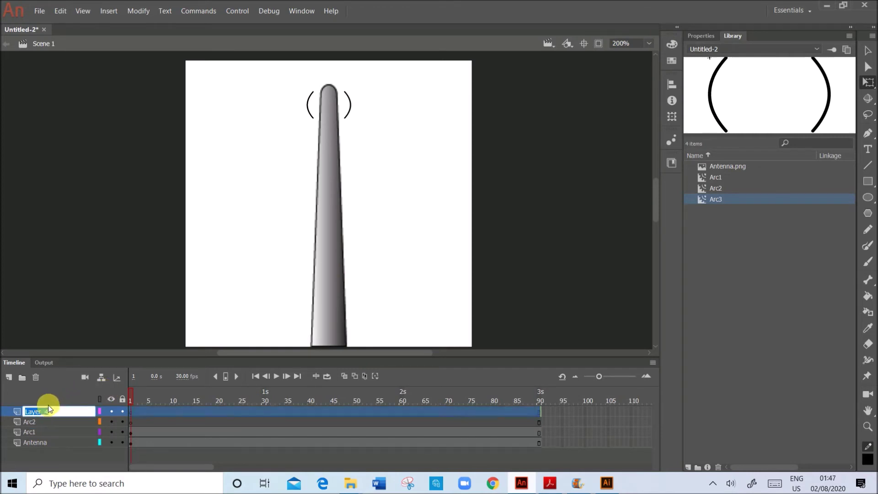
{"action": "type", "text": "Arc3"}
{"action": "left_click", "coordinate": [52, 421]}
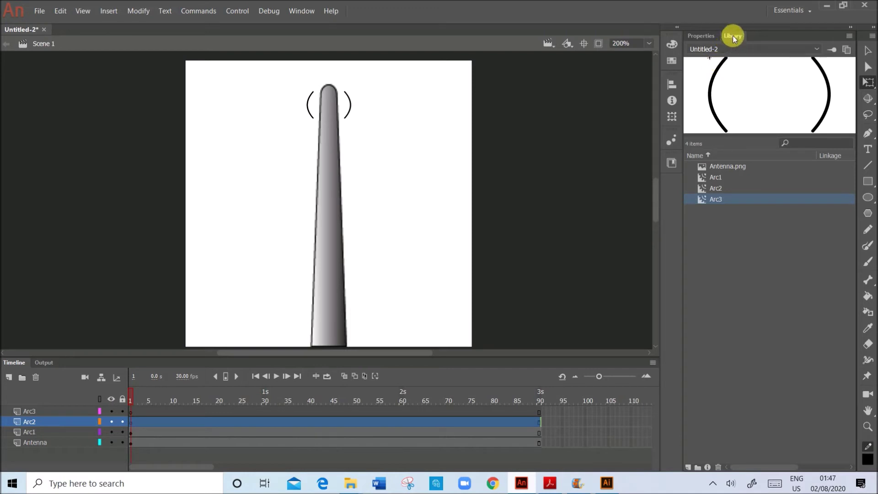
{"action": "left_click_drag", "start_coordinate": [721, 188], "coordinate": [372, 130]}
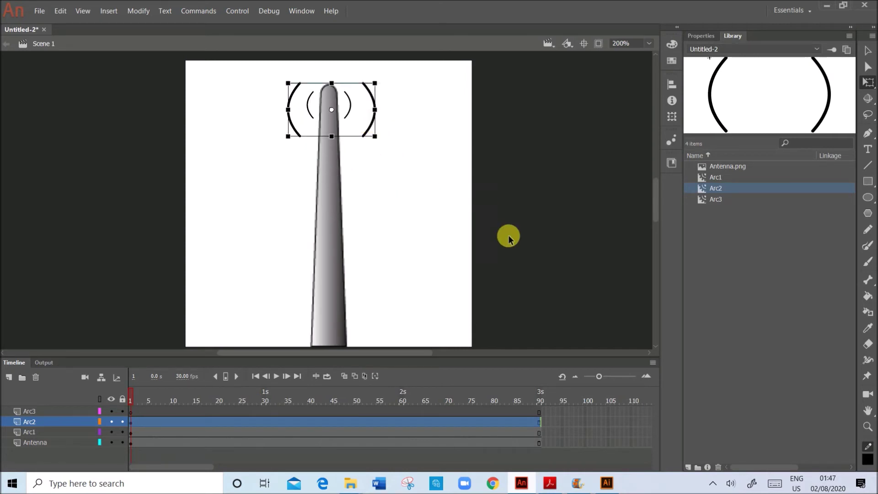
- Drag an Arc3 instance from the Library onto the Arc3 layer, centred around the antenna top
{"action": "left_click", "coordinate": [717, 200]}
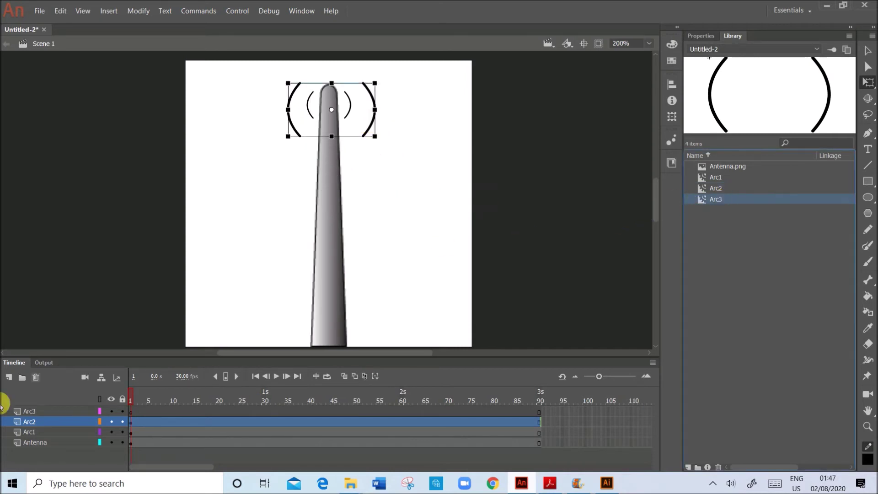
{"action": "left_click", "coordinate": [50, 410]}
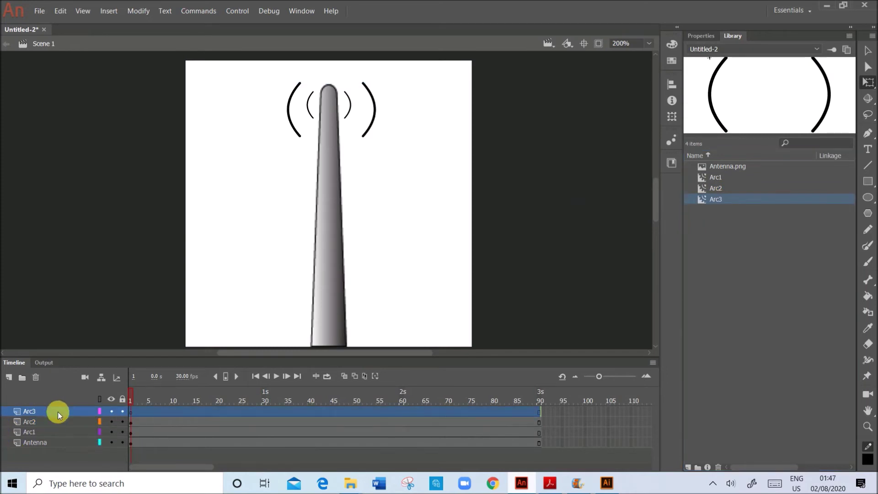
{"action": "left_click_drag", "start_coordinate": [712, 198], "coordinate": [414, 189]}
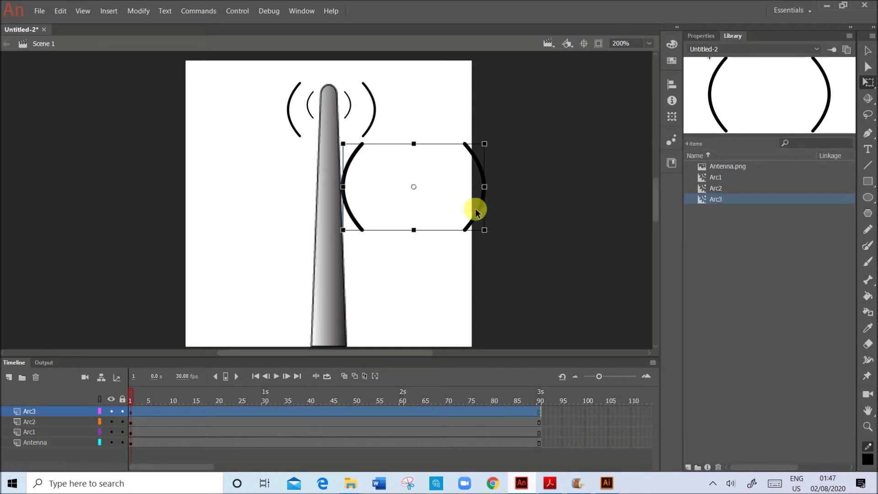
{"action": "left_click_drag", "start_coordinate": [478, 211], "coordinate": [395, 135]}
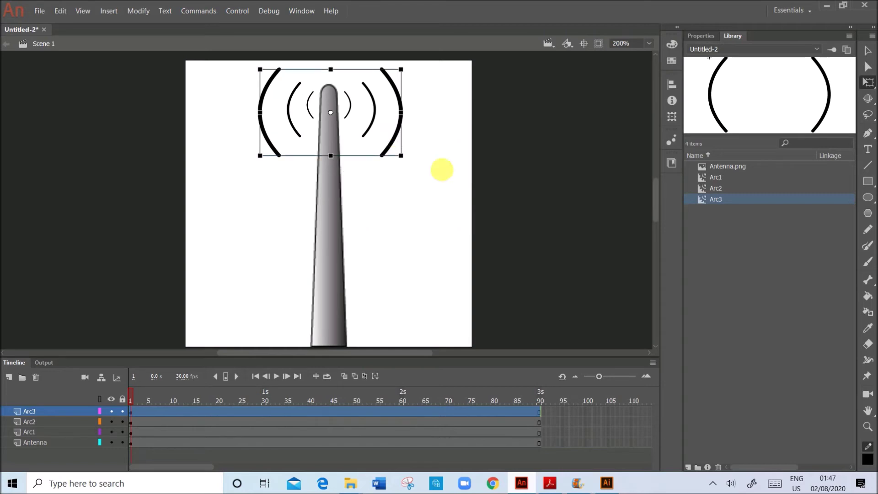
{"action": "left_click", "coordinate": [594, 319]}
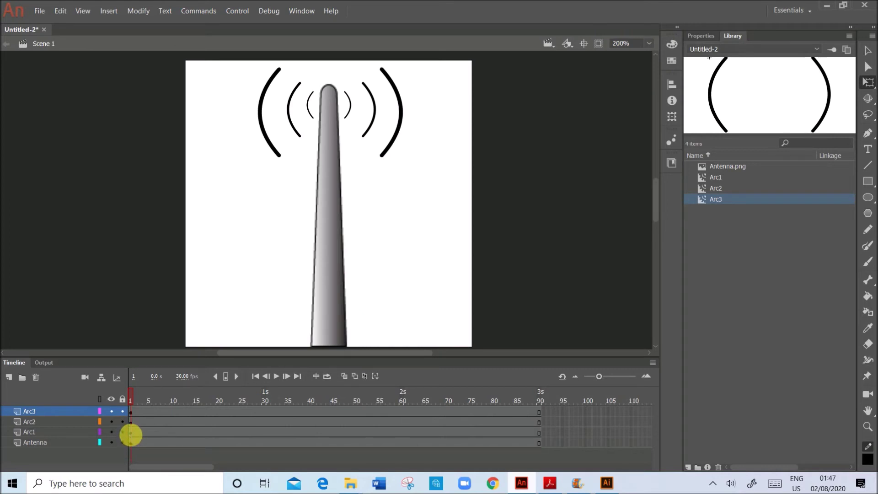
{"action": "left_click", "coordinate": [130, 433]}
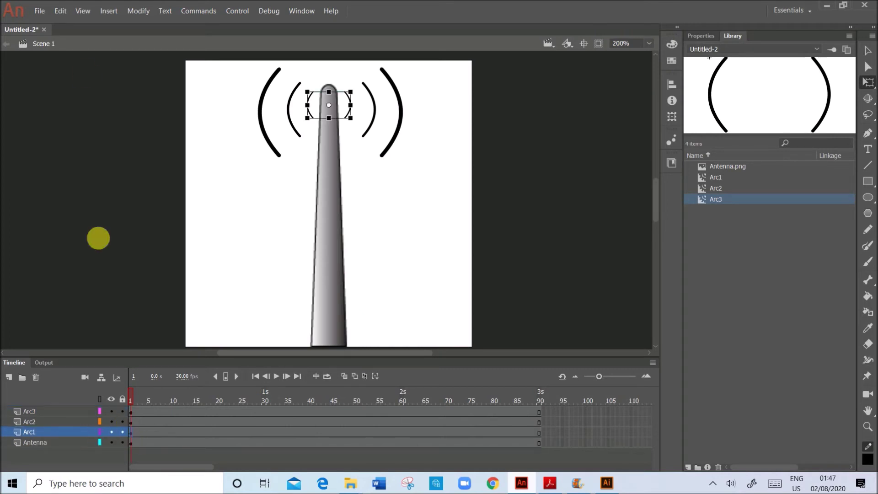
- Insert a motion tween spanning frames 1–90 on the Arc1, Arc2 and Arc3 layers, then return to the Selection tool
{"action": "left_click", "coordinate": [108, 11]}
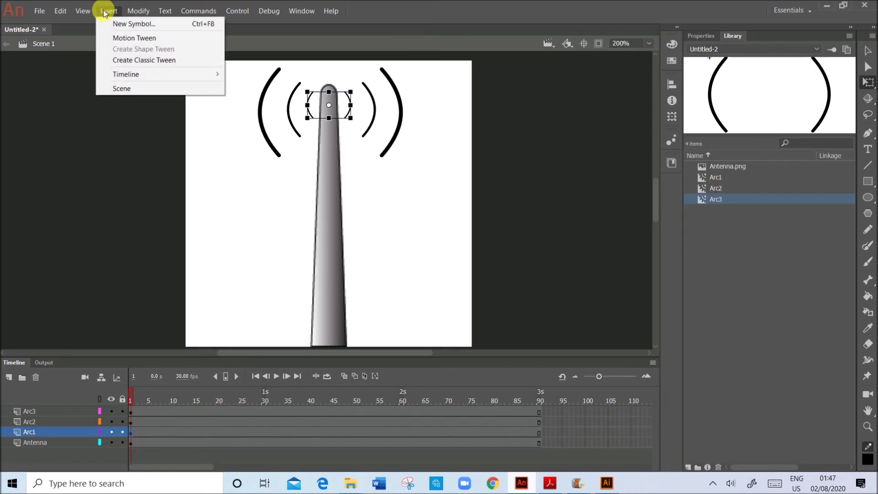
{"action": "left_click", "coordinate": [128, 38]}
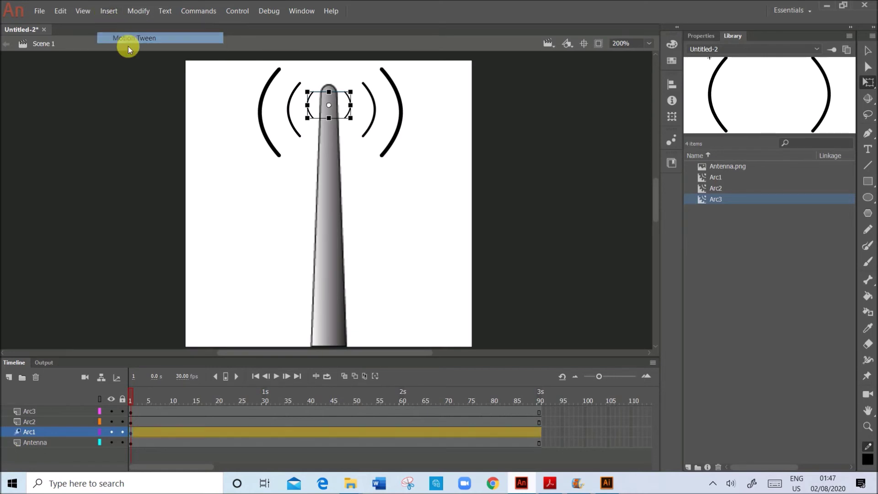
{"action": "left_click", "coordinate": [131, 422]}
{"action": "left_click", "coordinate": [108, 10]}
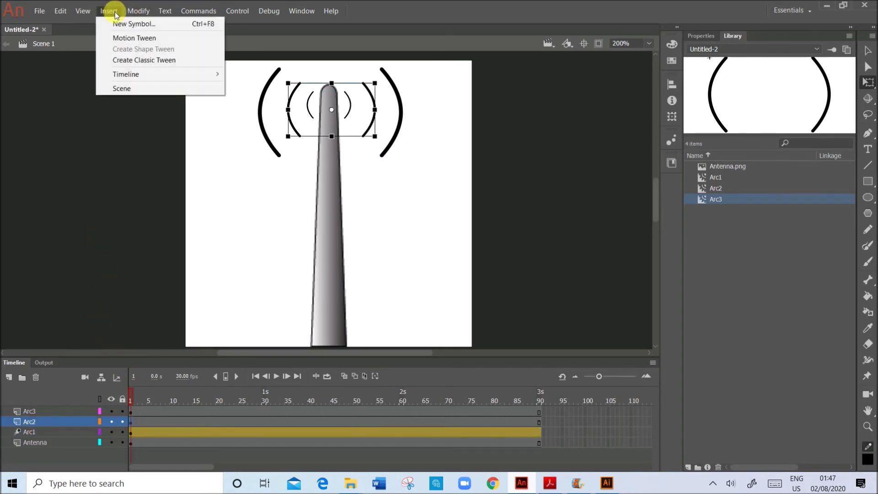
{"action": "left_click", "coordinate": [131, 39]}
{"action": "left_click", "coordinate": [132, 411]}
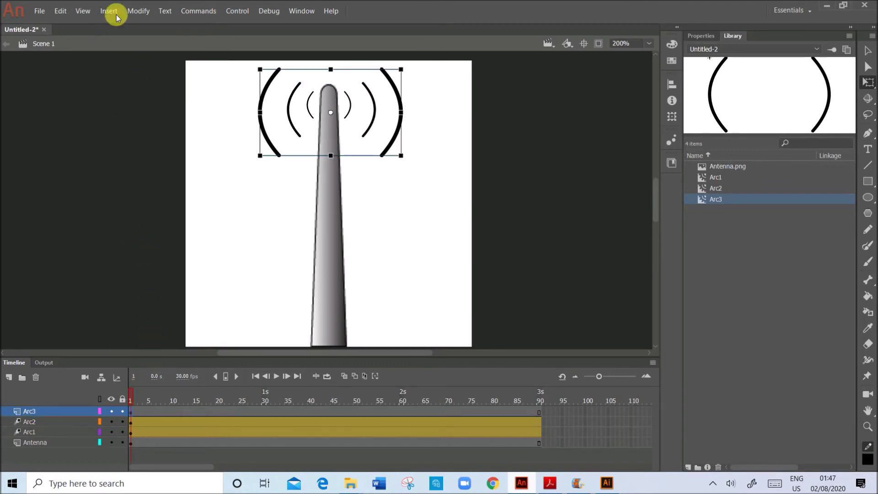
{"action": "left_click", "coordinate": [109, 11]}
{"action": "left_click", "coordinate": [129, 38]}
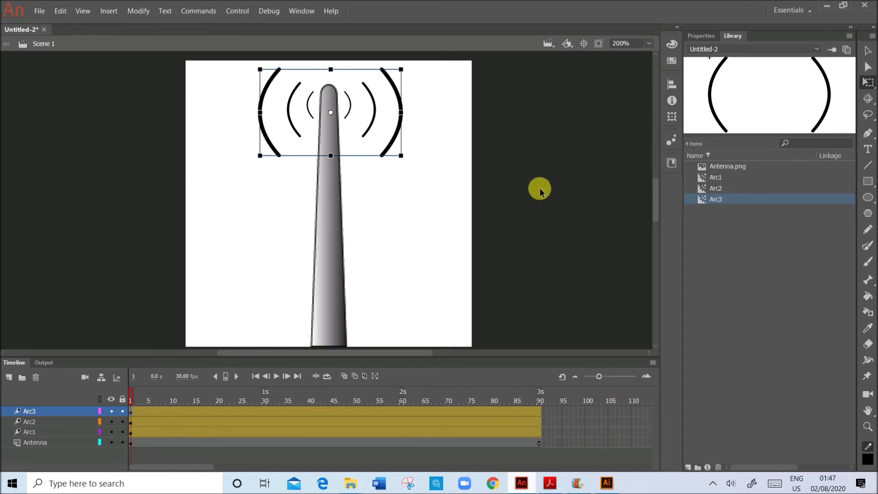
{"action": "left_click", "coordinate": [867, 51]}
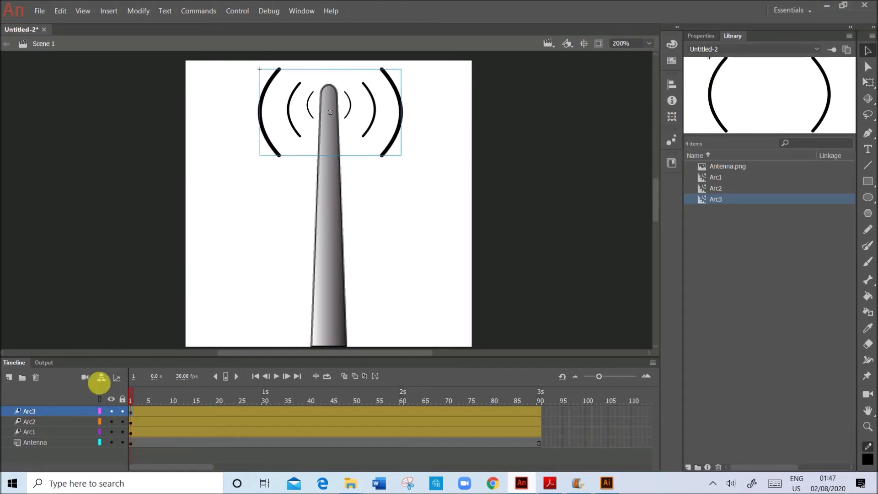
- At frame 1, give the inner Arc1 instance an Alpha colour effect of 0%
{"action": "left_click", "coordinate": [131, 432]}
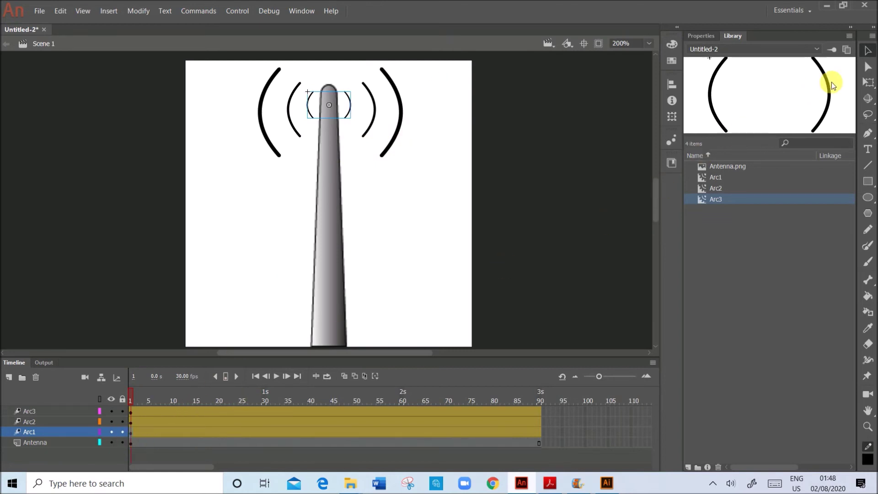
{"action": "left_click", "coordinate": [702, 35]}
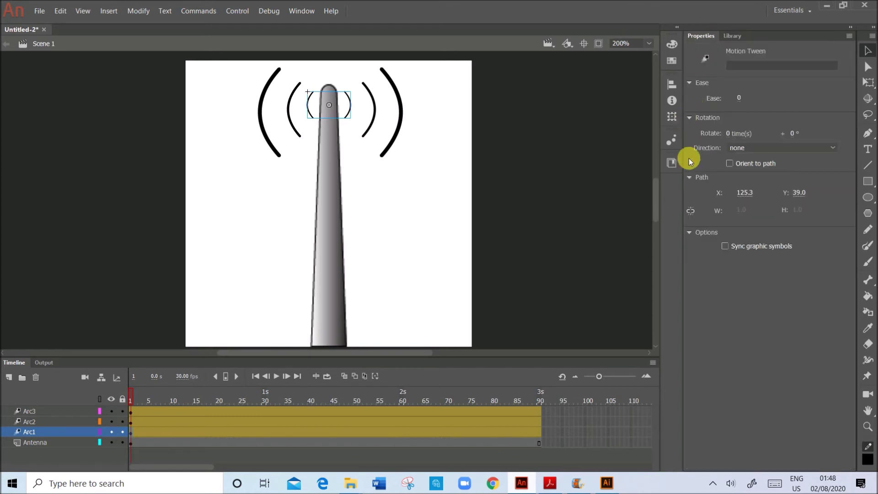
{"action": "left_click", "coordinate": [349, 111]}
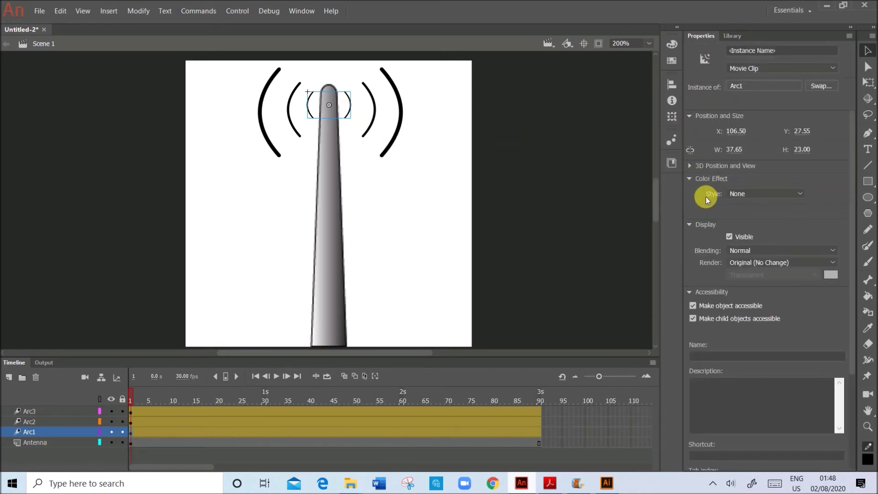
{"action": "left_click", "coordinate": [740, 193]}
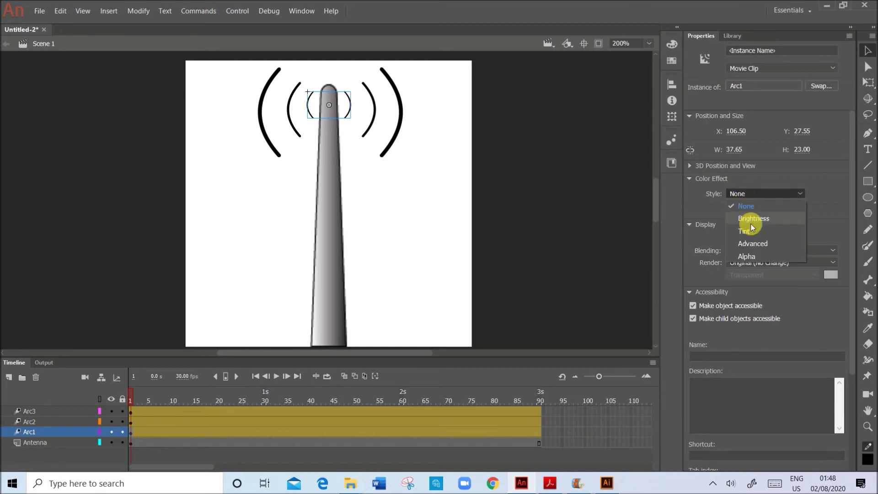
{"action": "left_click", "coordinate": [746, 257]}
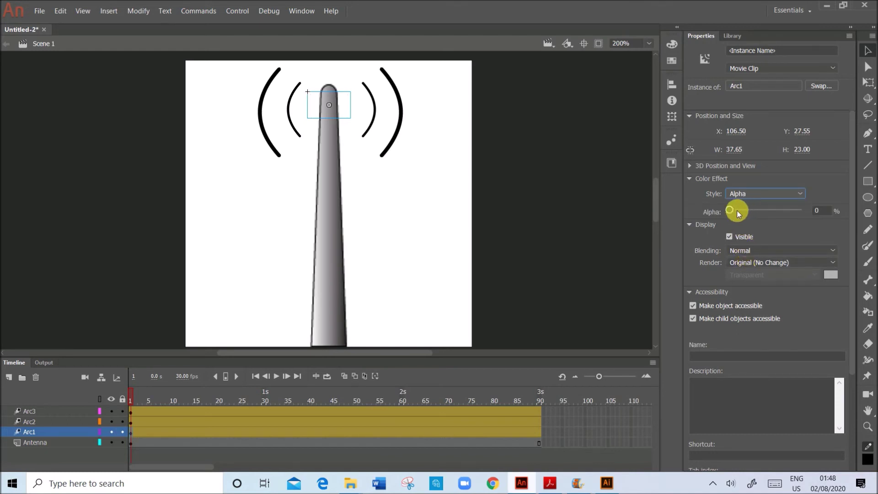
{"action": "left_click", "coordinate": [730, 209]}
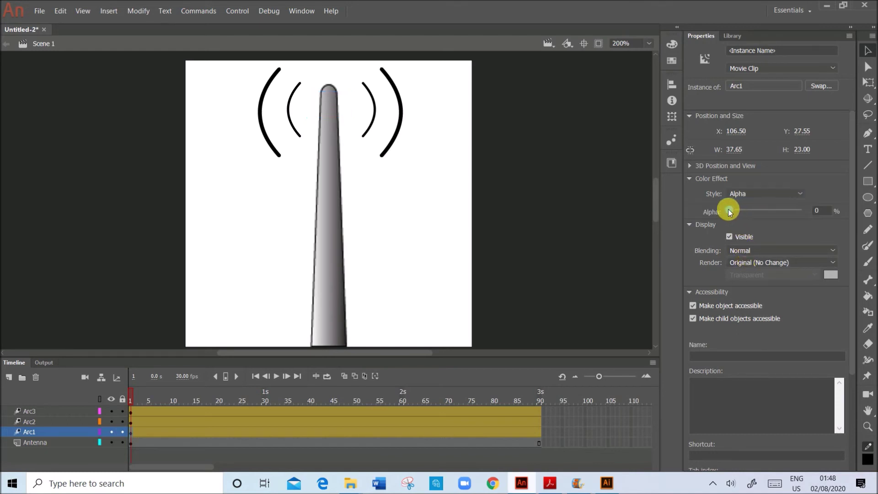
- Make the middle Arc2 instance fully transparent with Alpha 0% at frame 1
{"action": "left_click", "coordinate": [133, 421]}
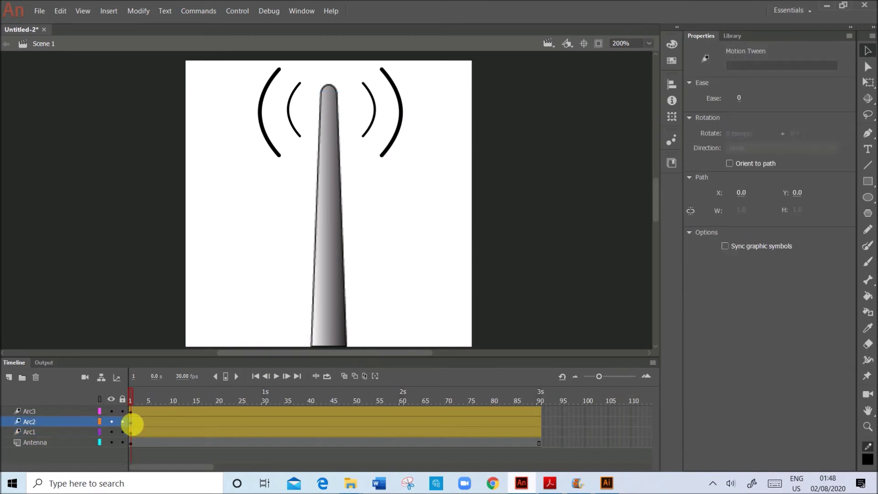
{"action": "left_click", "coordinate": [370, 130]}
{"action": "left_click", "coordinate": [758, 193]}
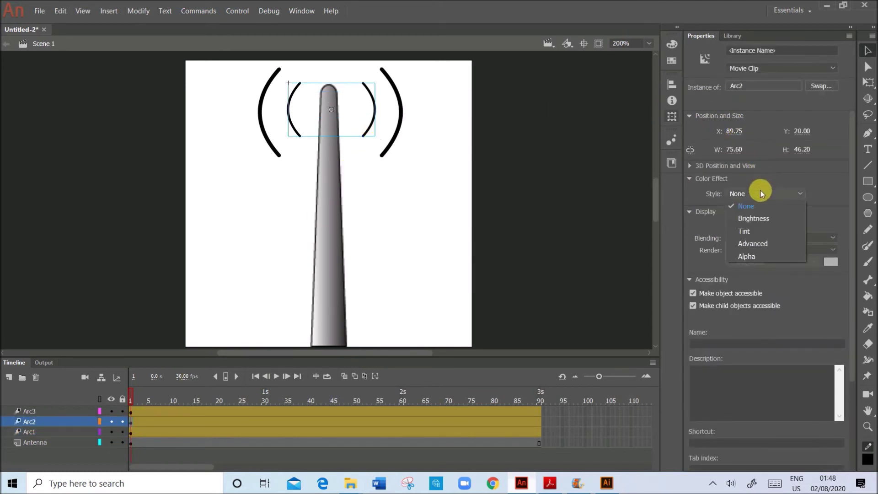
{"action": "left_click", "coordinate": [760, 256]}
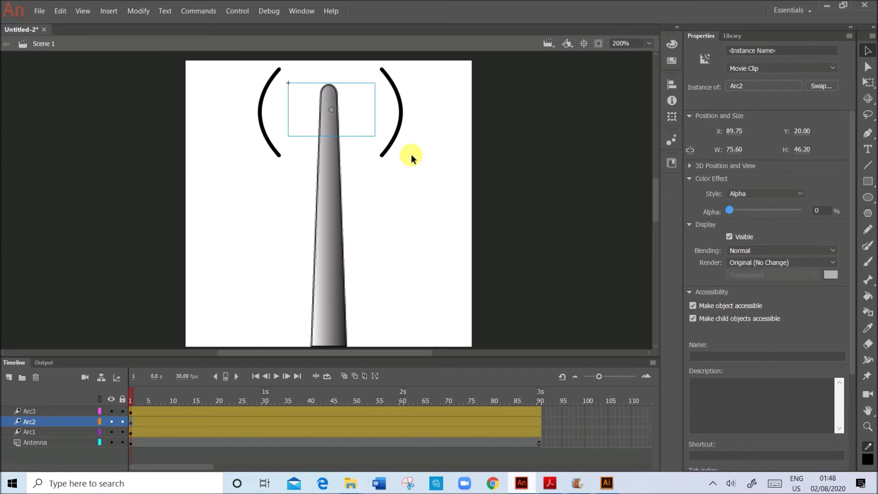
{"action": "left_click", "coordinate": [392, 136]}
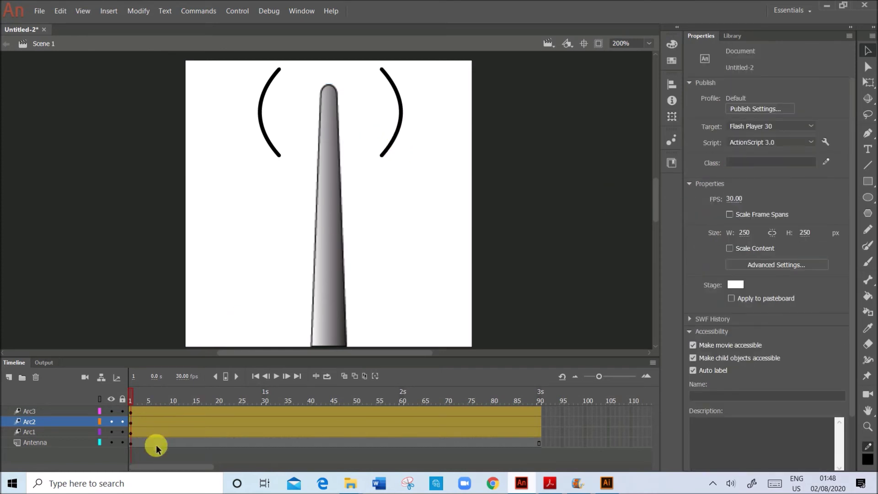
- Make the outer Arc3 instance fully transparent with Alpha 0% at frame 1
{"action": "left_click", "coordinate": [134, 412]}
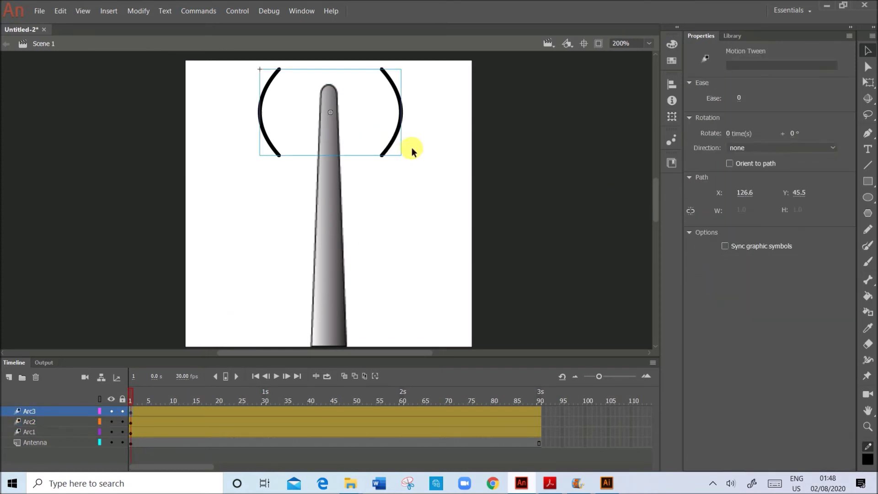
{"action": "left_click", "coordinate": [395, 136]}
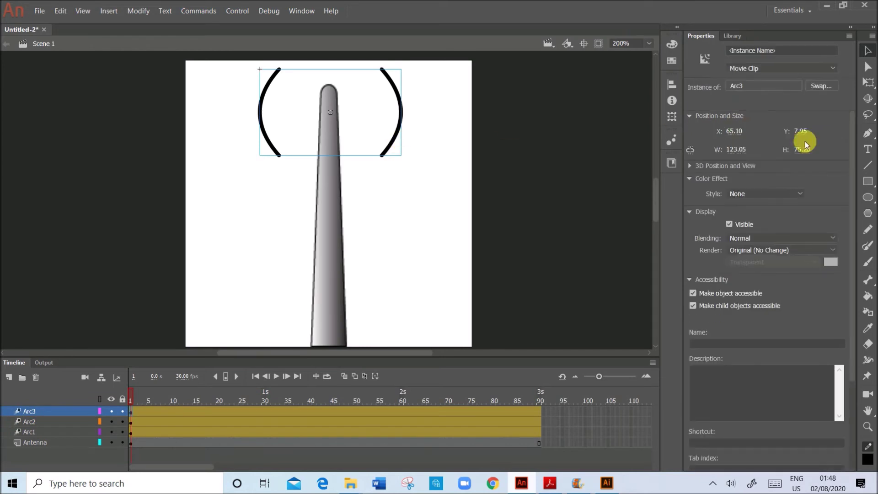
{"action": "left_click", "coordinate": [783, 193]}
{"action": "left_click", "coordinate": [755, 257]}
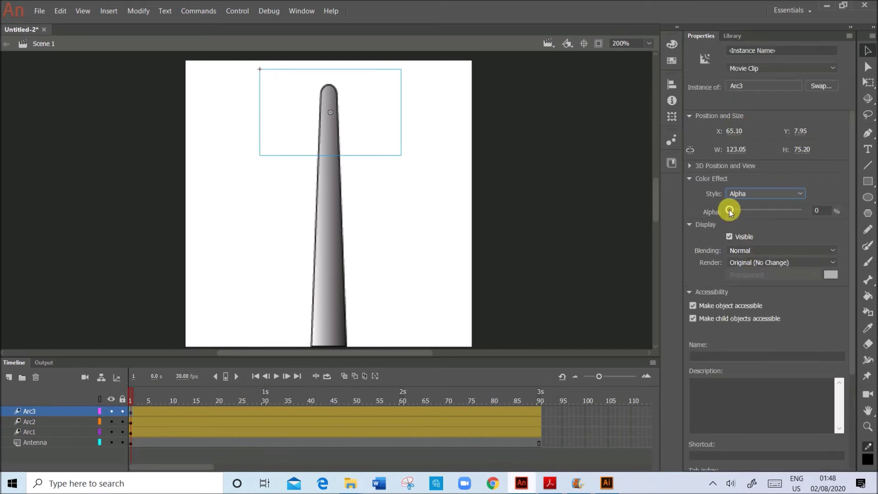
{"action": "left_click", "coordinate": [583, 255]}
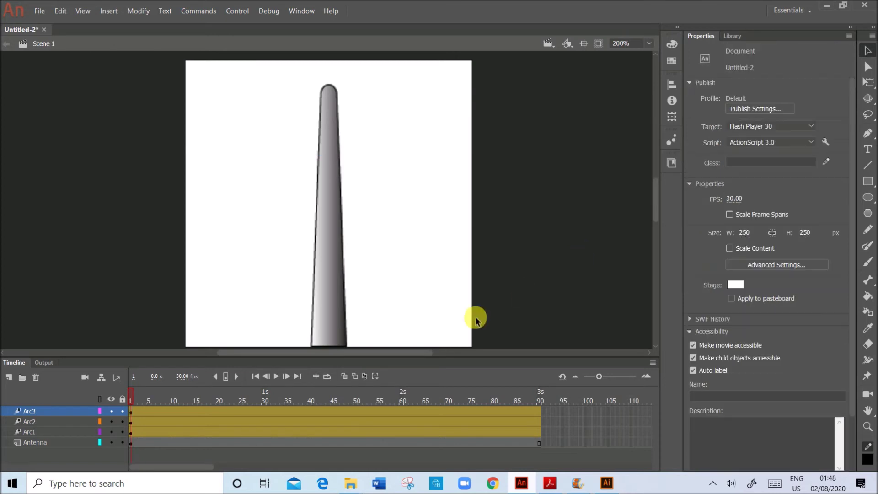
{"action": "left_click", "coordinate": [265, 432]}
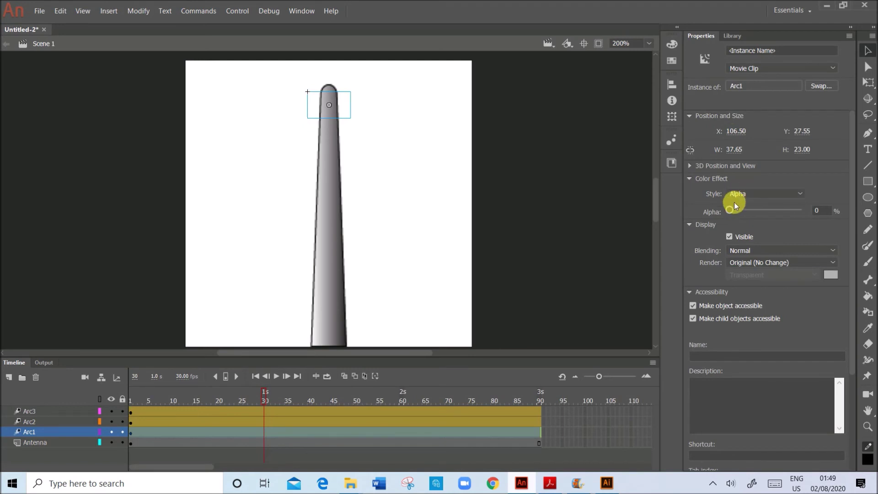
- Raise alpha to full: Arc1 at frame 30, Arc2 at frame 60, Arc3 at frame 90
{"action": "left_click_drag", "start_coordinate": [729, 211], "coordinate": [772, 205]}
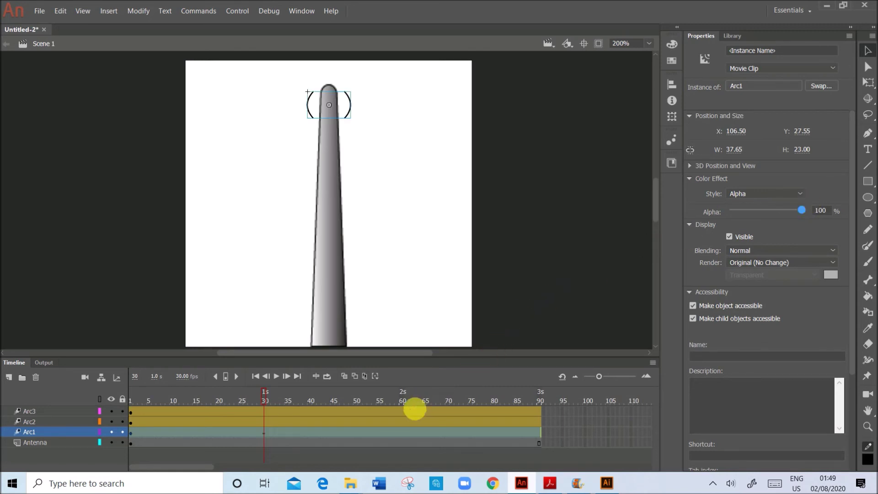
{"action": "left_click", "coordinate": [402, 423]}
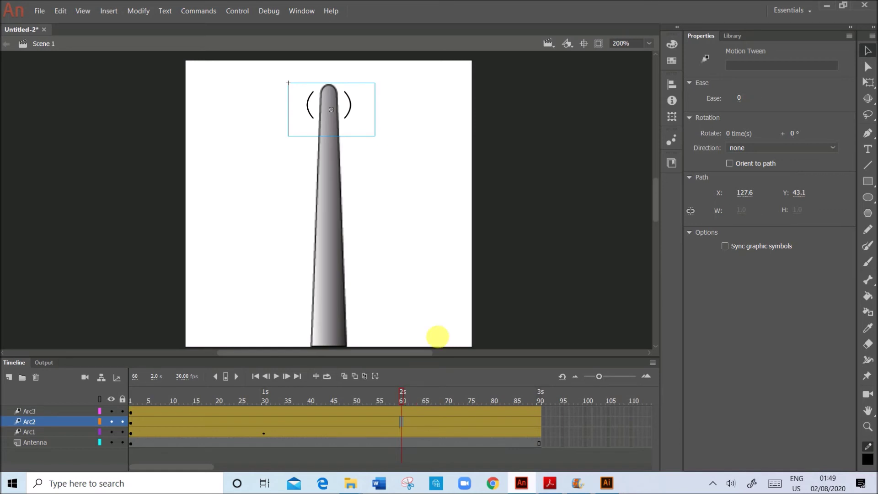
{"action": "left_click", "coordinate": [375, 117]}
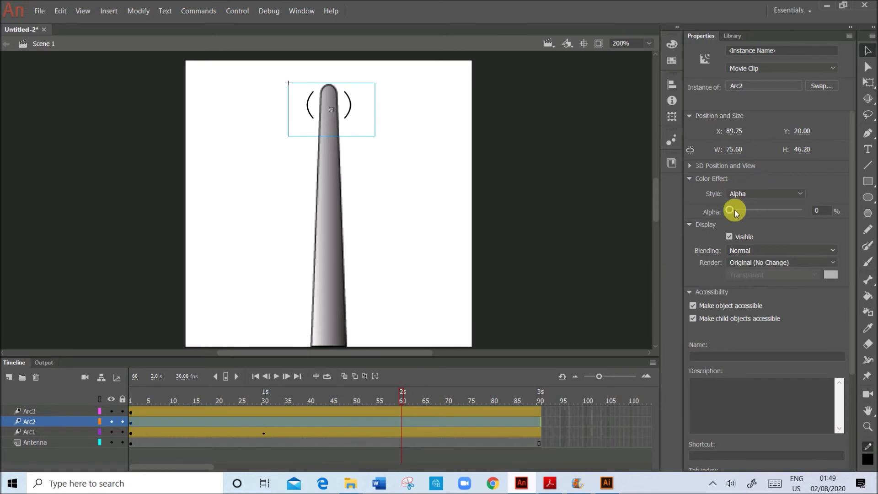
{"action": "left_click_drag", "start_coordinate": [730, 210], "coordinate": [799, 209]}
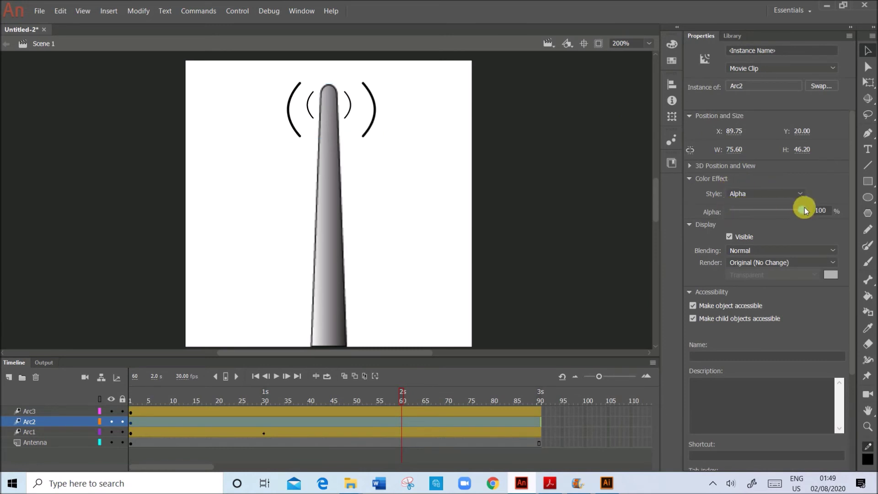
{"action": "left_click", "coordinate": [538, 411]}
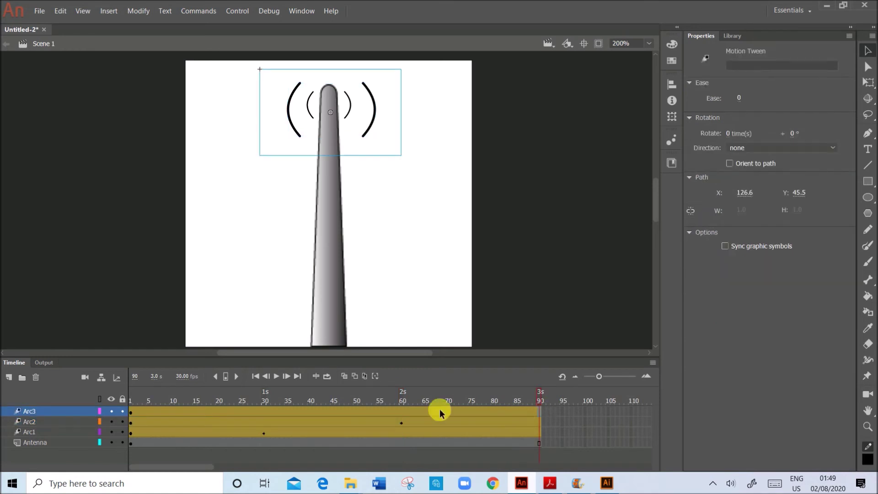
{"action": "left_click", "coordinate": [402, 118]}
{"action": "left_click_drag", "start_coordinate": [732, 211], "coordinate": [801, 209]}
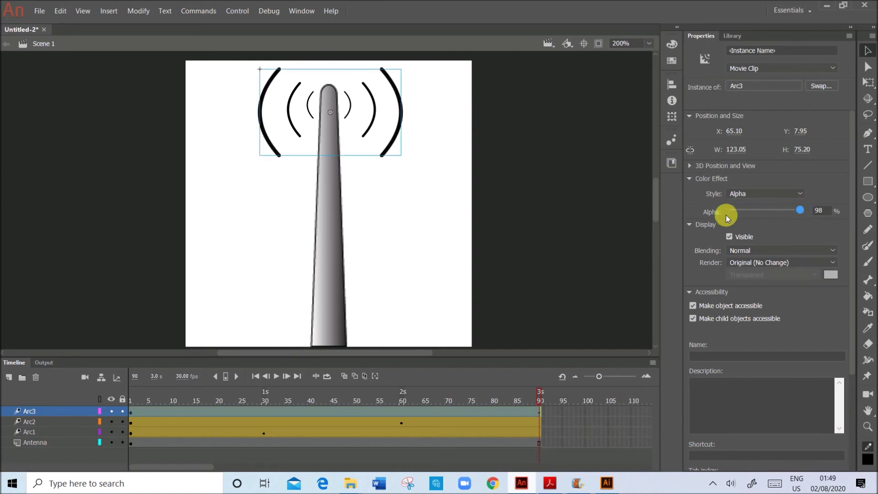
- Keep the Arc2 and Arc3 instances at 0% alpha at frame 30
{"action": "left_click", "coordinate": [559, 317]}
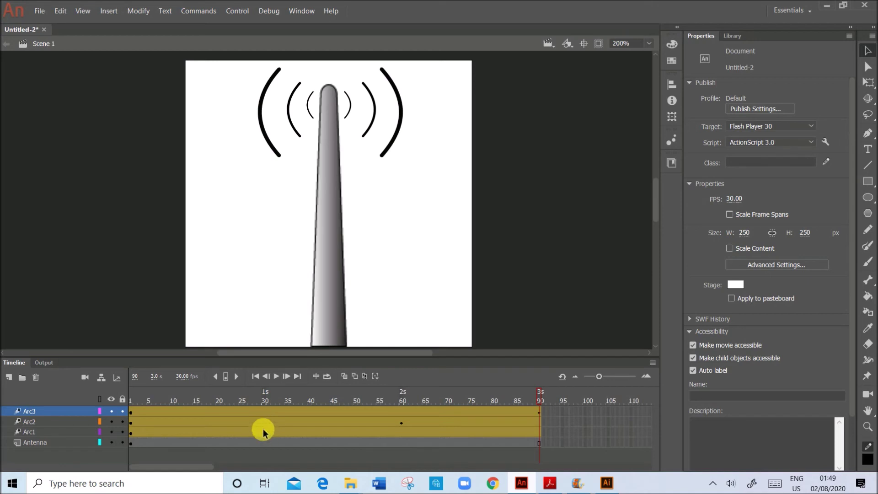
{"action": "left_click", "coordinate": [264, 422]}
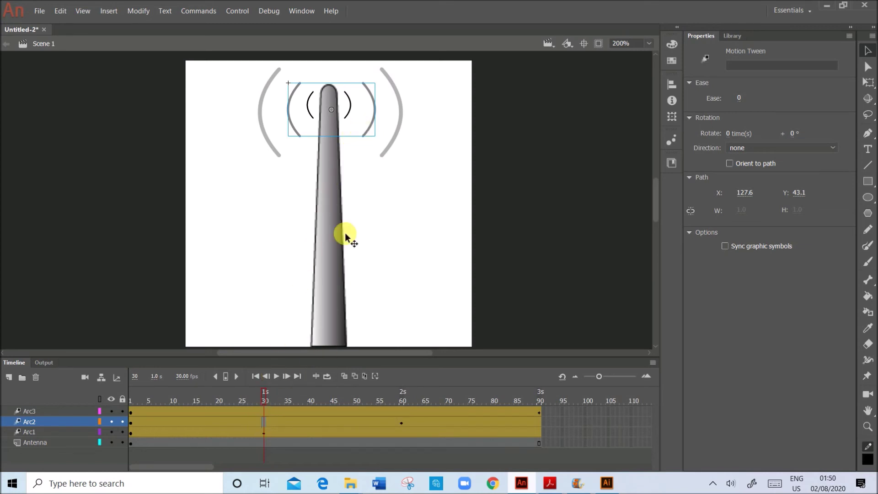
{"action": "left_click", "coordinate": [373, 121]}
{"action": "left_click_drag", "start_coordinate": [765, 211], "coordinate": [717, 219]}
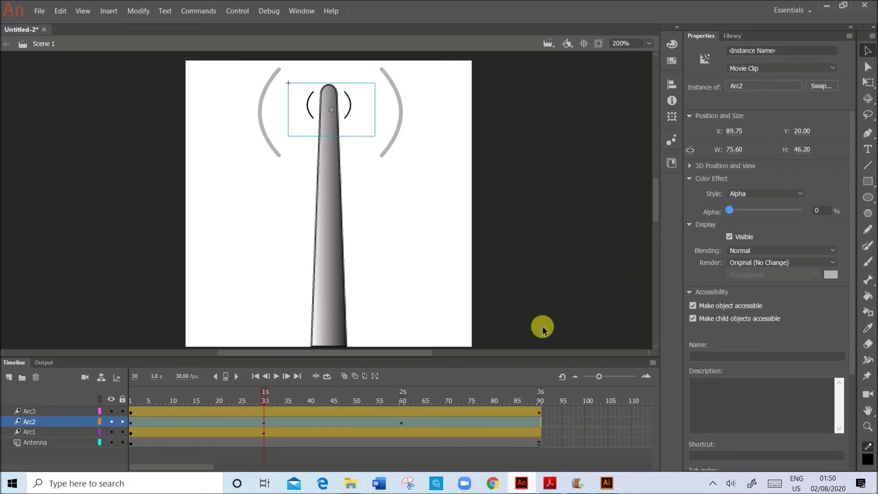
{"action": "left_click", "coordinate": [264, 412]}
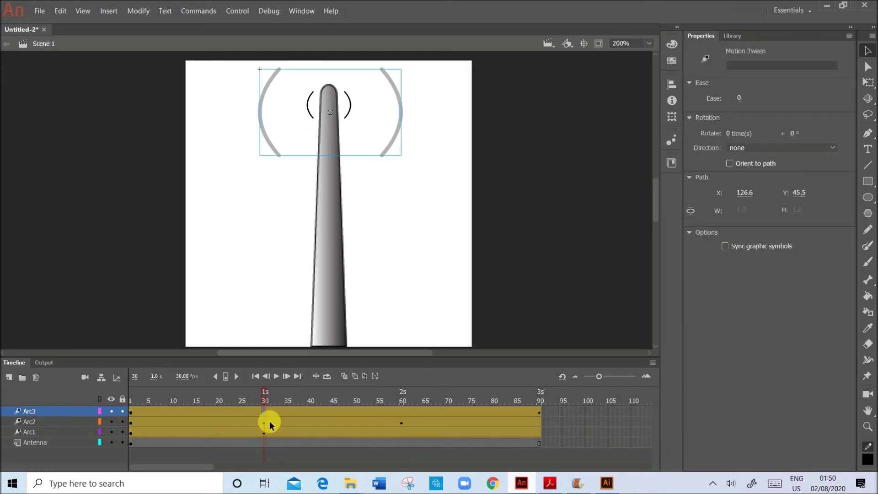
{"action": "left_click", "coordinate": [399, 131]}
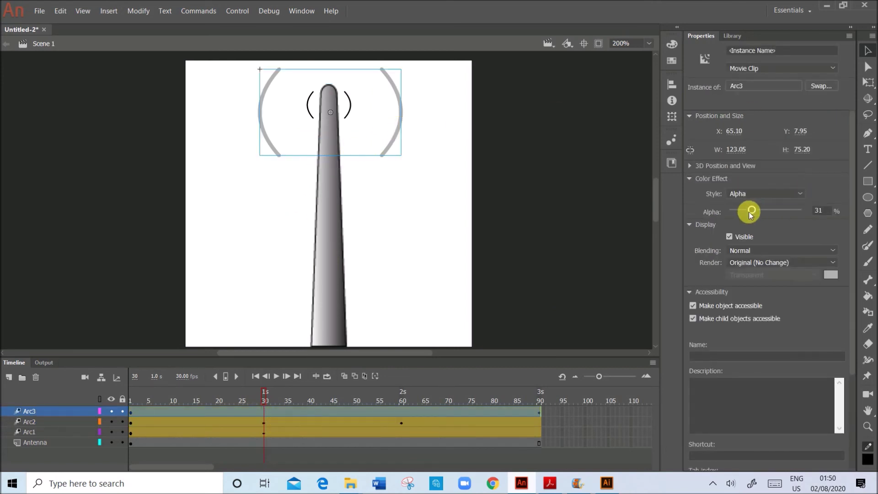
{"action": "left_click_drag", "start_coordinate": [747, 212], "coordinate": [714, 218]}
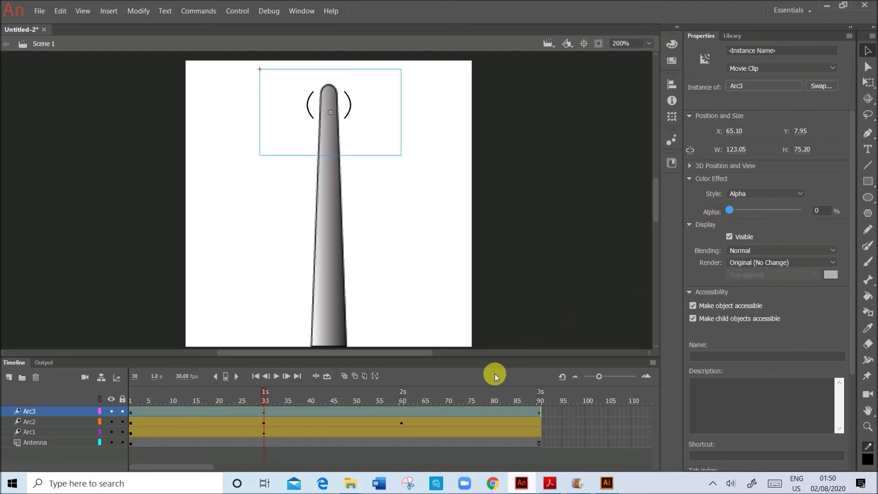
{"action": "left_click", "coordinate": [548, 288]}
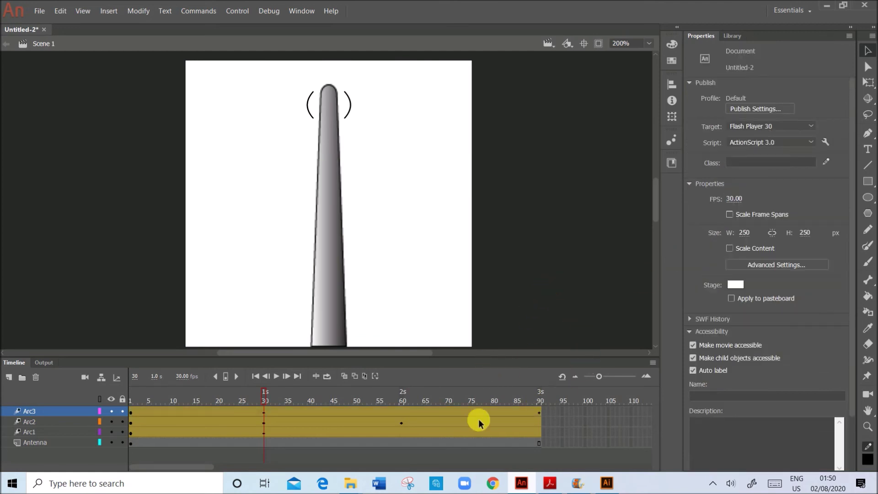
- Keep the Arc3 instance at 0% alpha at frame 60, then return the playhead to frame 1
{"action": "left_click", "coordinate": [402, 413]}
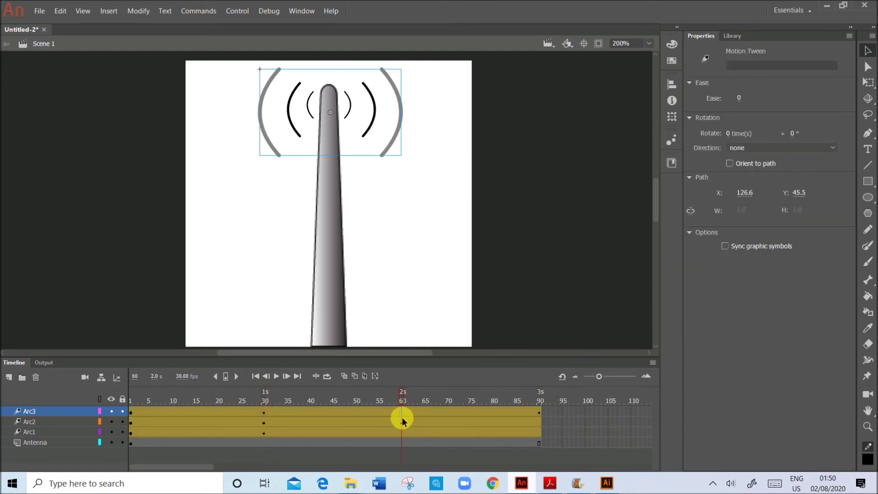
{"action": "left_click", "coordinate": [397, 137]}
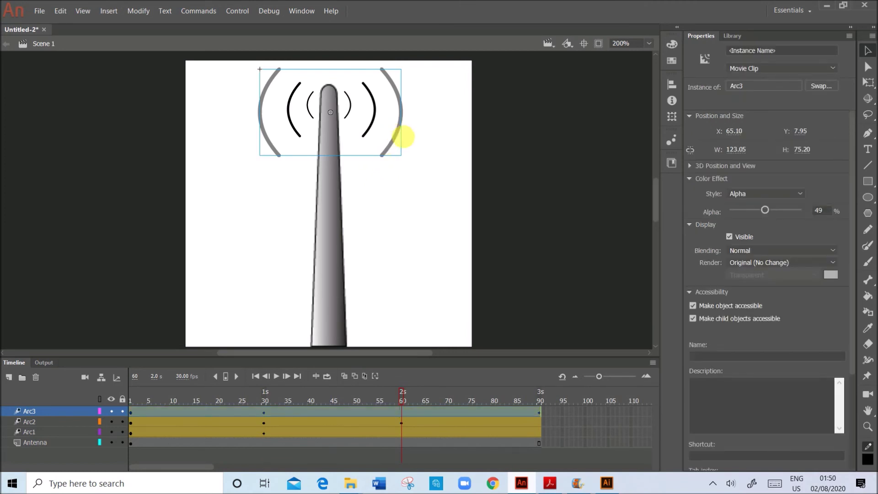
{"action": "left_click_drag", "start_coordinate": [761, 210], "coordinate": [727, 219]}
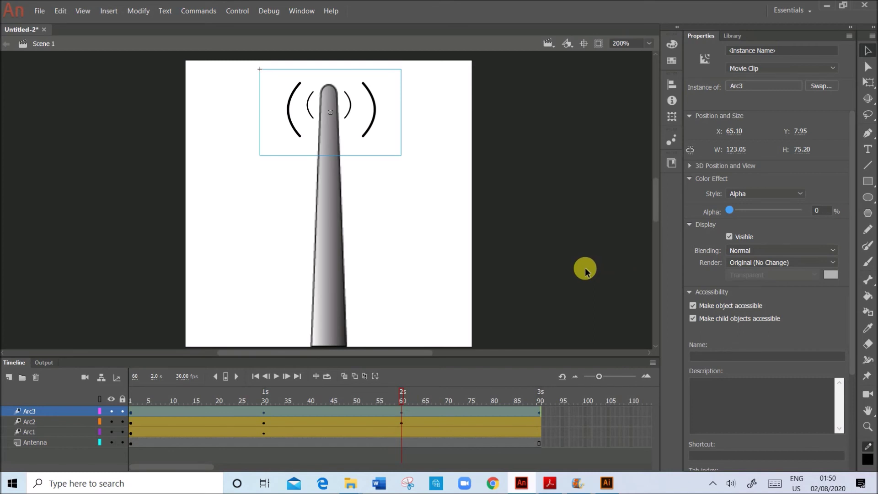
{"action": "left_click", "coordinate": [585, 267]}
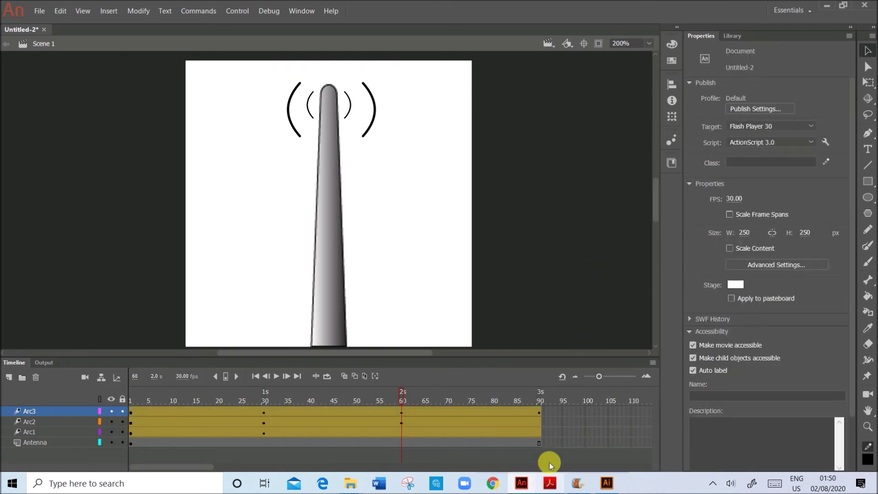
{"action": "left_click", "coordinate": [130, 432]}
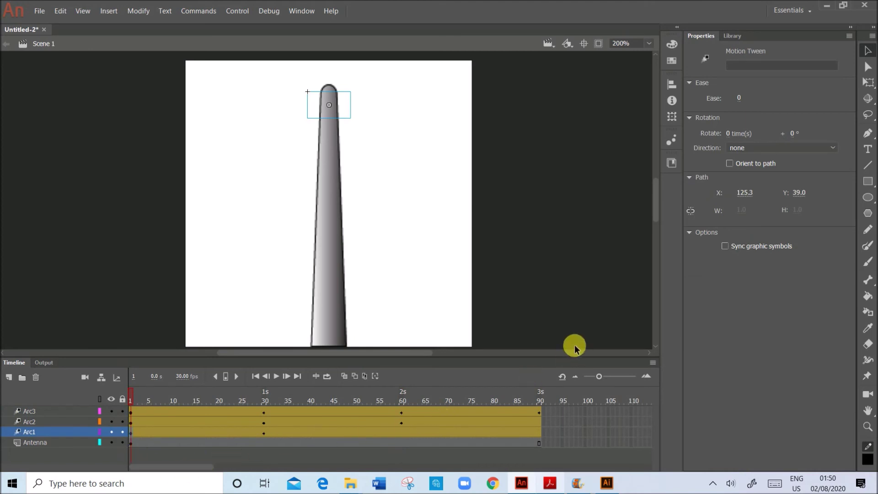
- Test-play the animation full screen as Untitled-2.swf, then close it and show the question PDF
{"action": "key", "text": "ctrl+Return"}
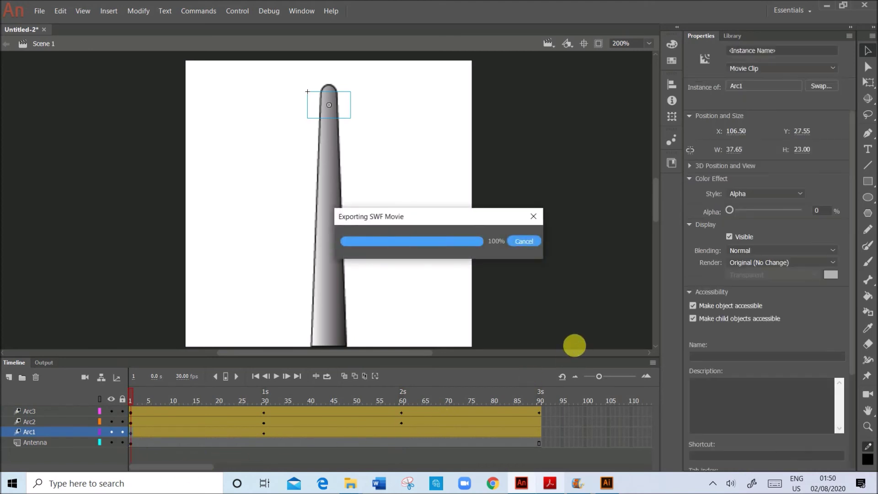
{"action": "left_click", "coordinate": [475, 156]}
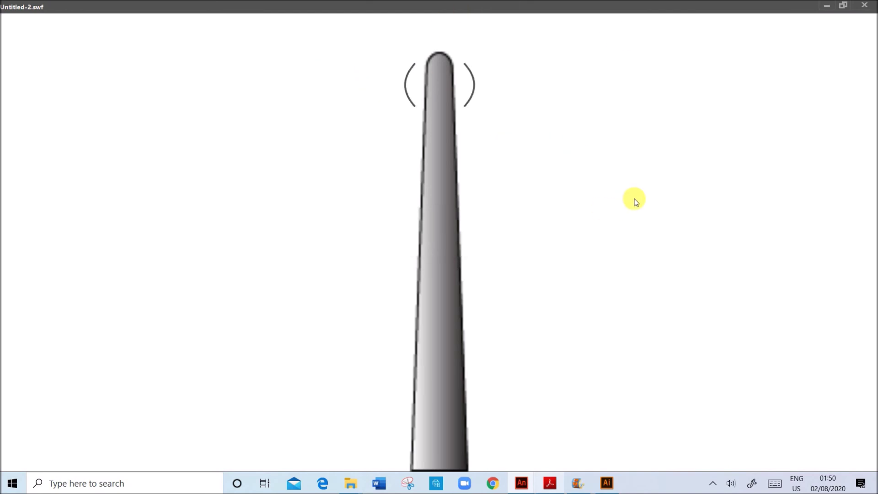
{"action": "left_click", "coordinate": [863, 5]}
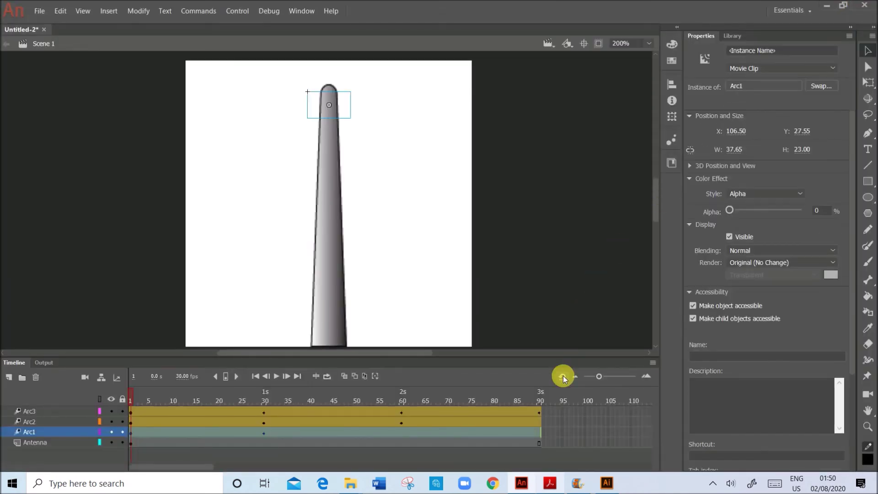
{"action": "left_click", "coordinate": [549, 482]}
- Highlight the 'animated gif' requirement in the PDF, then go back to the Animate project
{"action": "scroll", "coordinate": [470, 348], "scroll_direction": "down", "scroll_amount": 4}
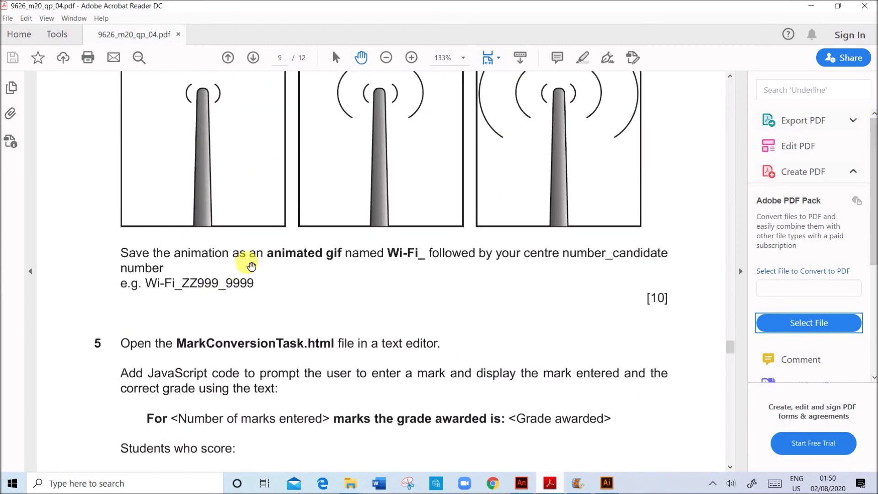
{"action": "left_click_drag", "start_coordinate": [266, 253], "coordinate": [342, 254]}
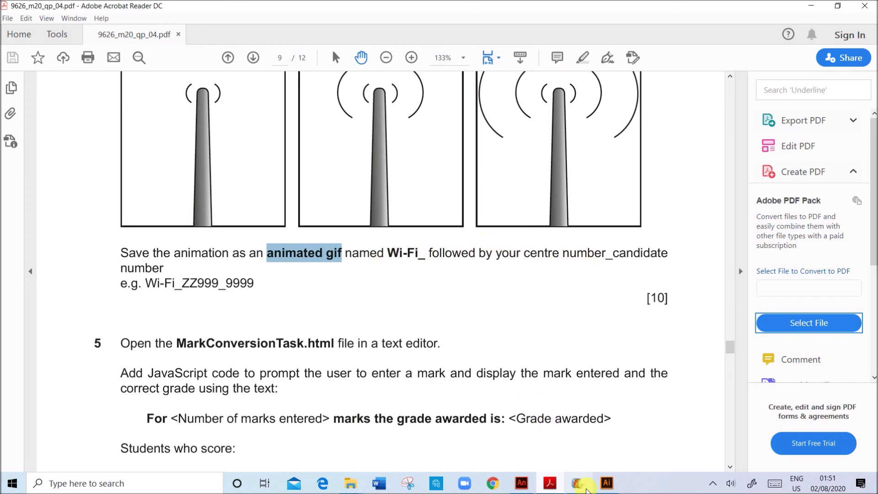
{"action": "left_click", "coordinate": [605, 487]}
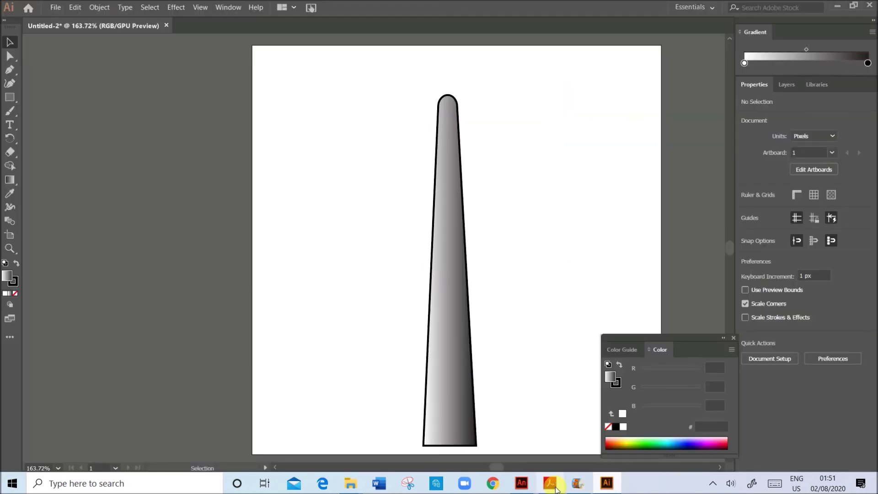
{"action": "left_click", "coordinate": [521, 483]}
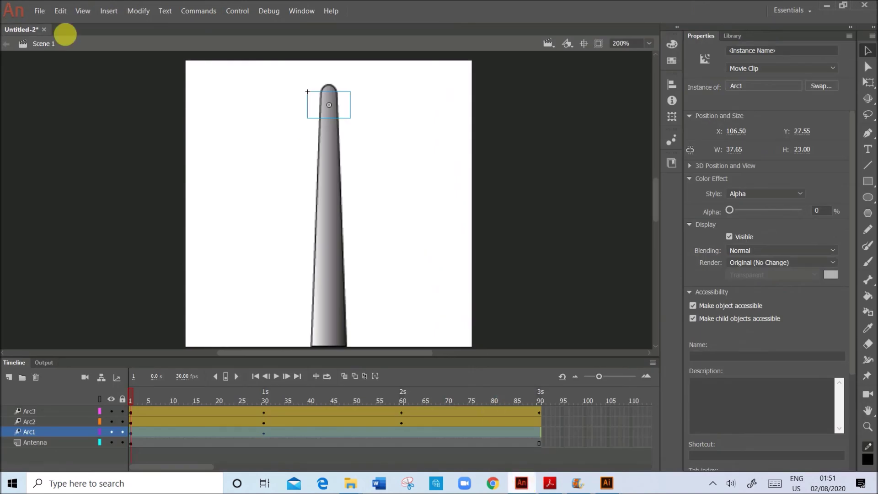
- Export the animation as an animated GIF named Wifi_SX123_1234 in the examination folder
{"action": "left_click", "coordinate": [39, 11]}
{"action": "mouse_move", "coordinate": [98, 170]}
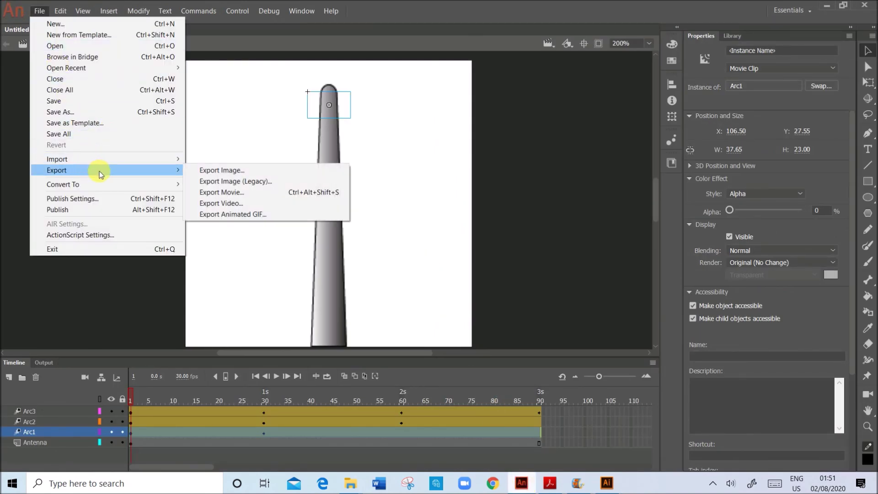
{"action": "left_click", "coordinate": [227, 215]}
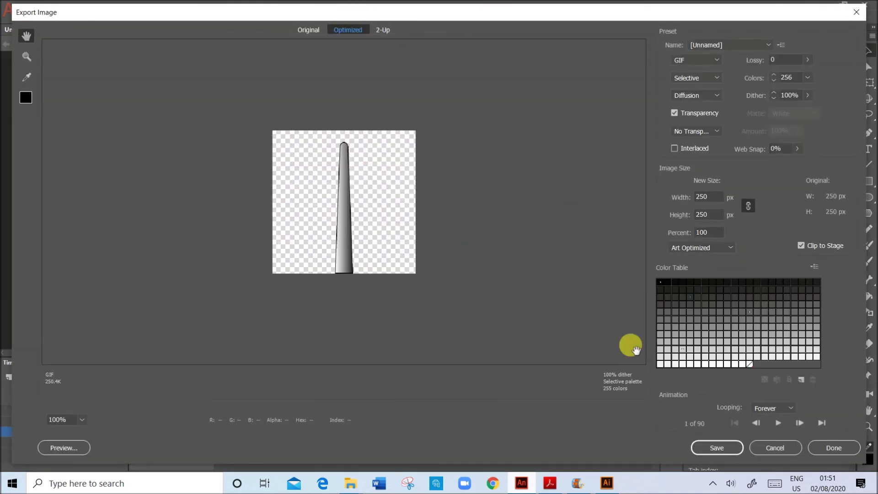
{"action": "left_click", "coordinate": [715, 448]}
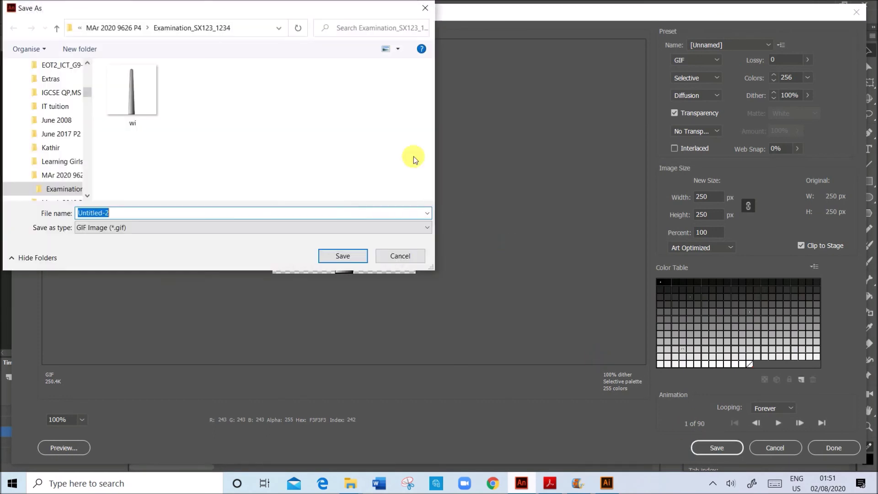
{"action": "type", "text": "W"}
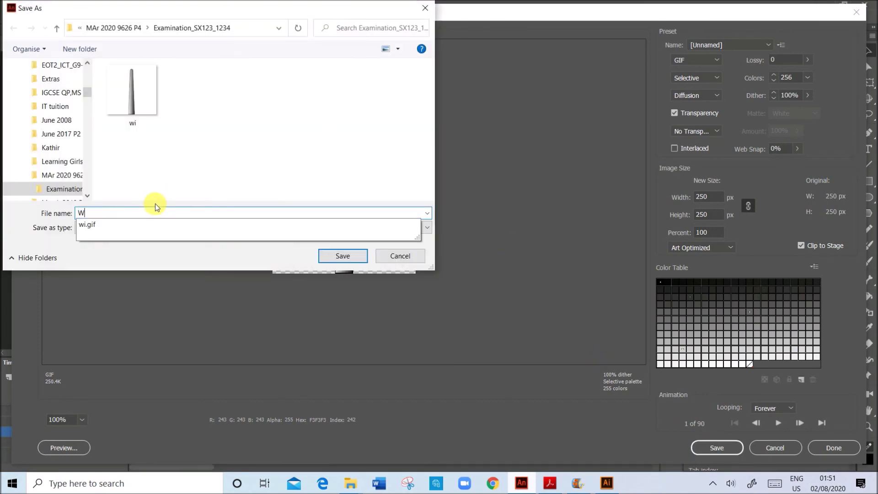
{"action": "type", "text": "ifi_SX123_1234"}
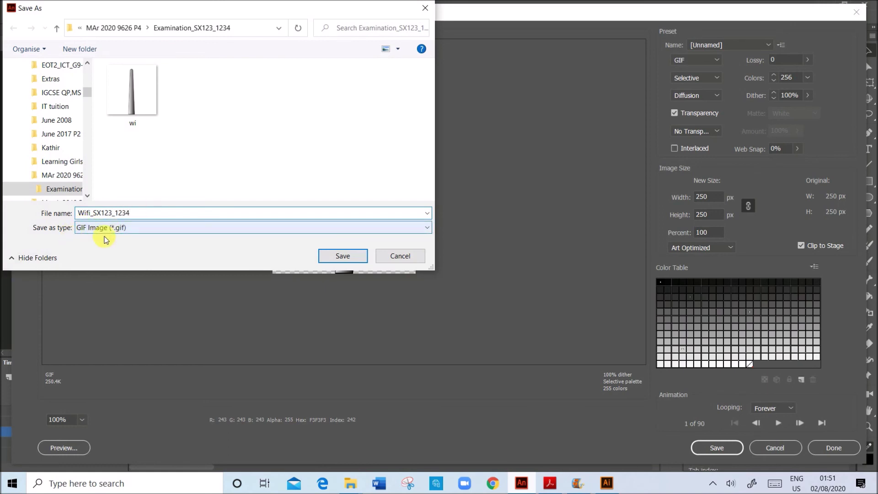
{"action": "left_click", "coordinate": [342, 256]}
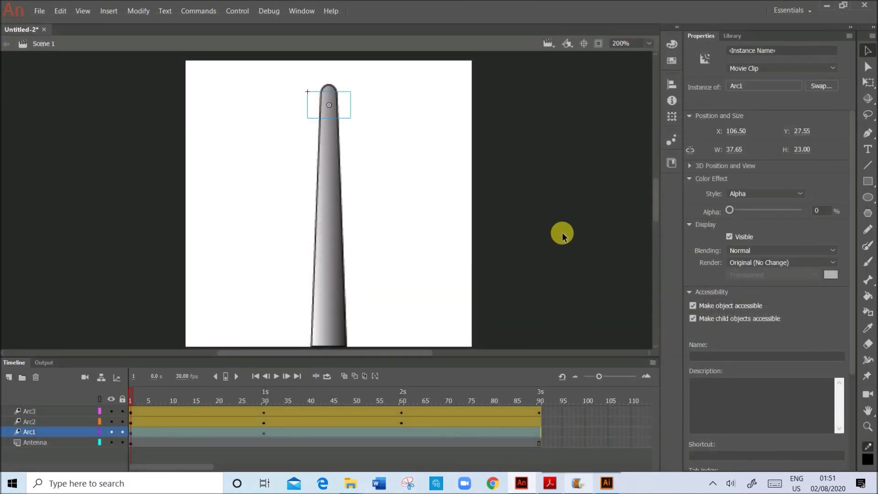
- Play Wifi_SX123_1234.gif from the Examination_SX123_1234 folder, then close it and return to Animate
{"action": "left_click", "coordinate": [499, 273]}
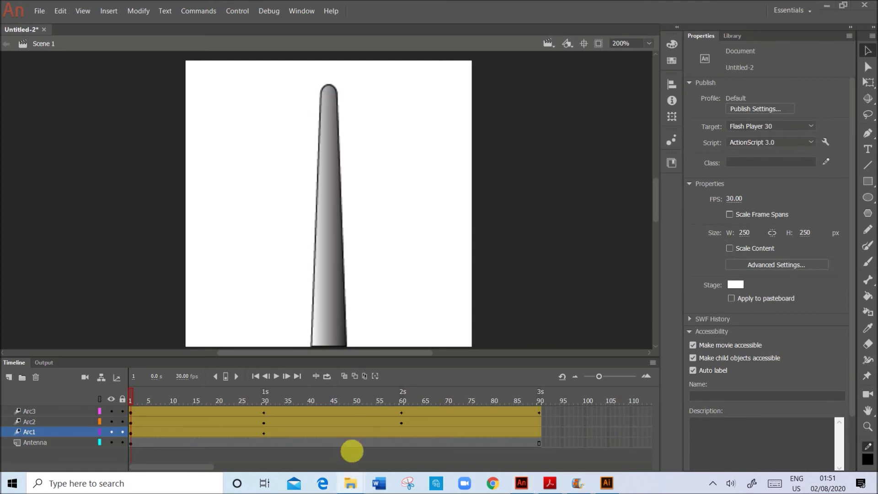
{"action": "left_click", "coordinate": [348, 488]}
{"action": "left_click", "coordinate": [320, 436]}
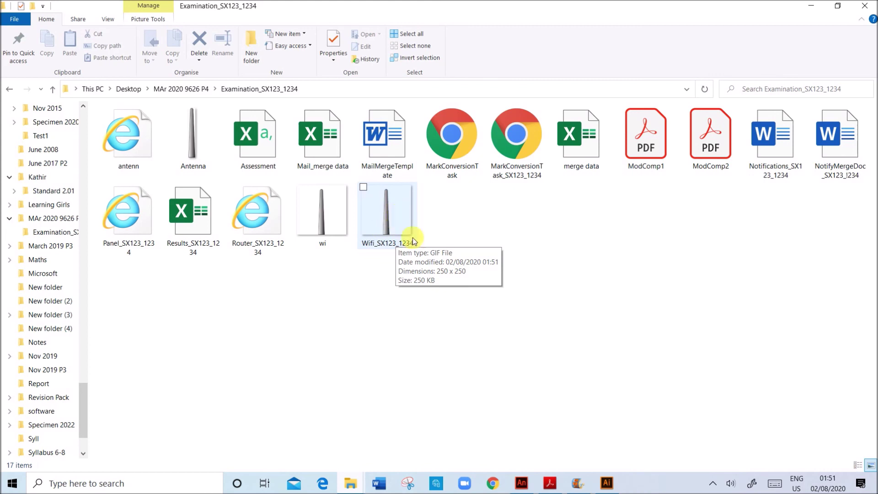
{"action": "double_click", "coordinate": [385, 223]}
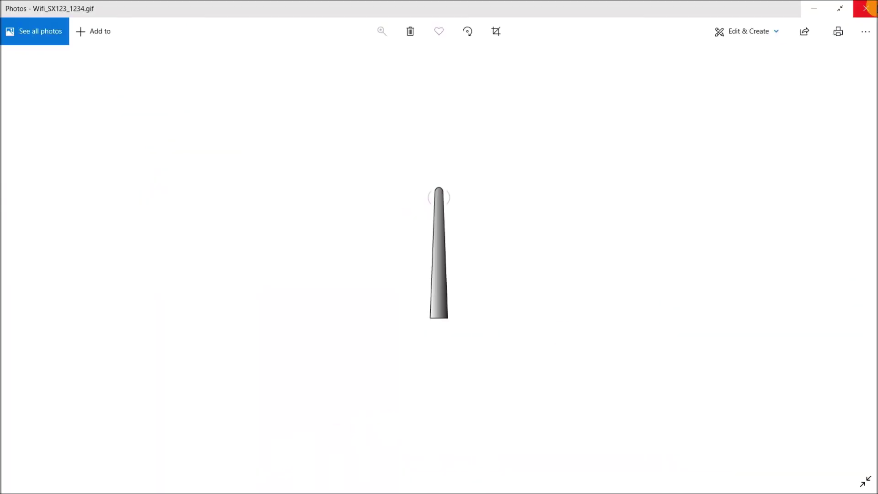
{"action": "left_click", "coordinate": [867, 7]}
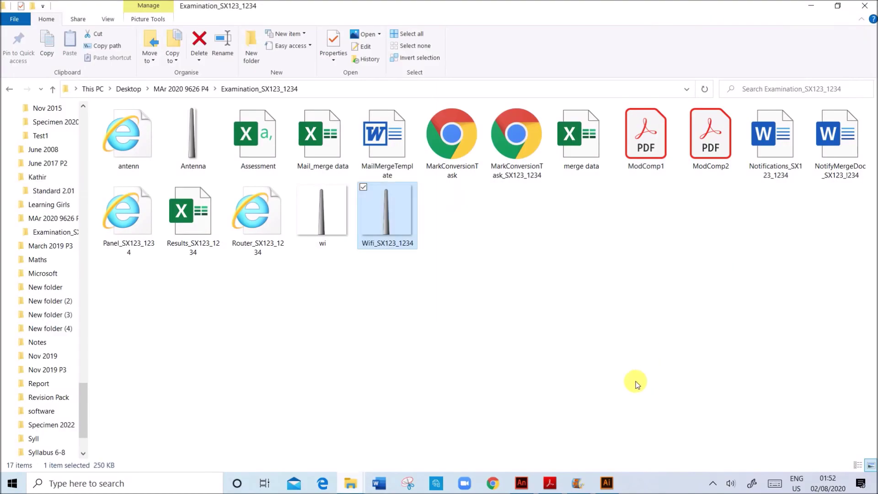
{"action": "mouse_move", "coordinate": [597, 490]}
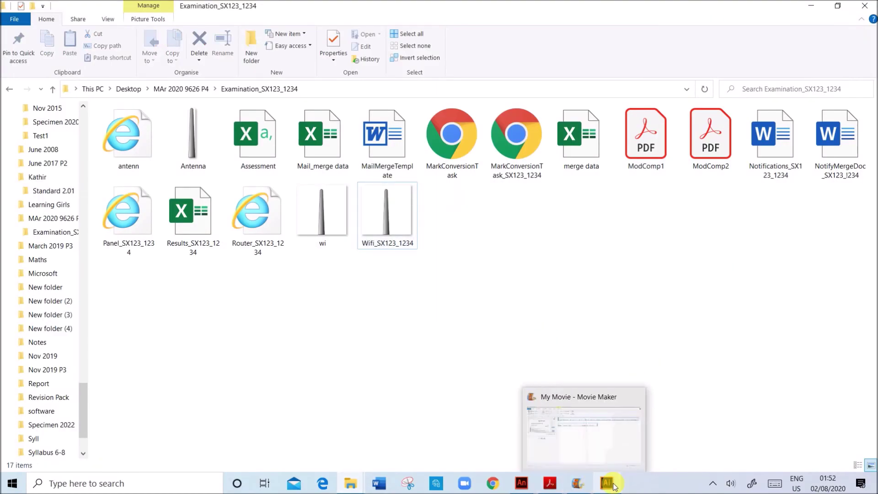
{"action": "left_click", "coordinate": [606, 483]}
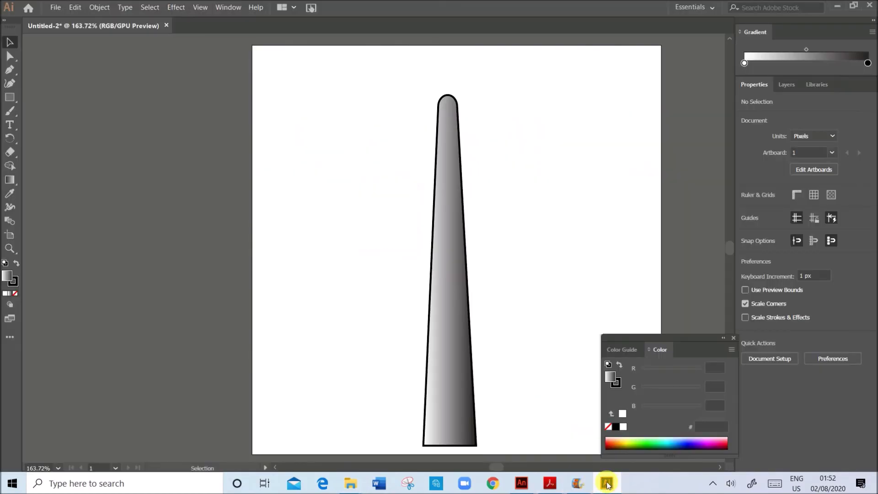
{"action": "left_click", "coordinate": [520, 484]}
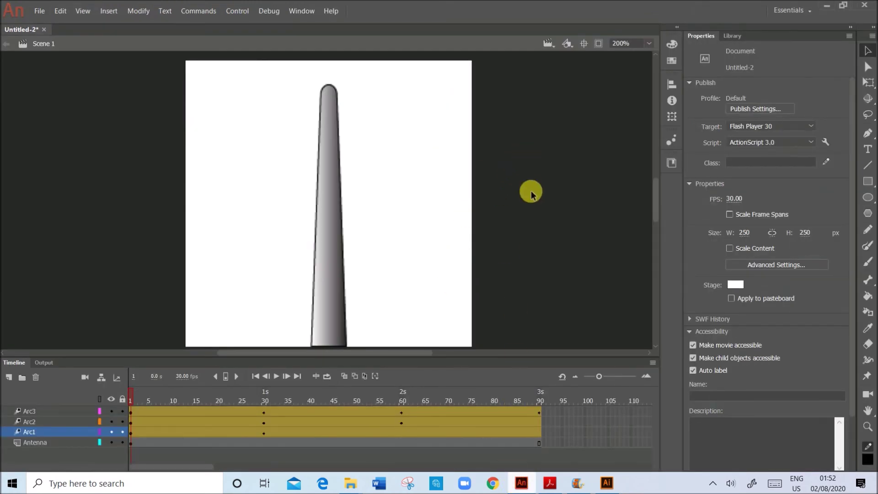
- Bring up the question PDF and scroll through question 4's Wi-Fi animation requirements on page 9
{"action": "left_click", "coordinate": [557, 484]}
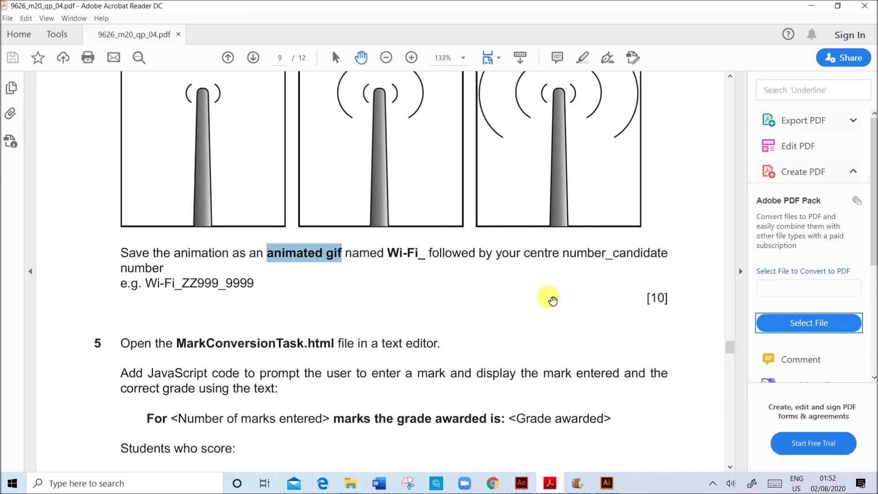
{"action": "scroll", "coordinate": [553, 297], "scroll_direction": "down", "scroll_amount": 3}
{"action": "scroll", "coordinate": [563, 315], "scroll_direction": "up", "scroll_amount": 3}
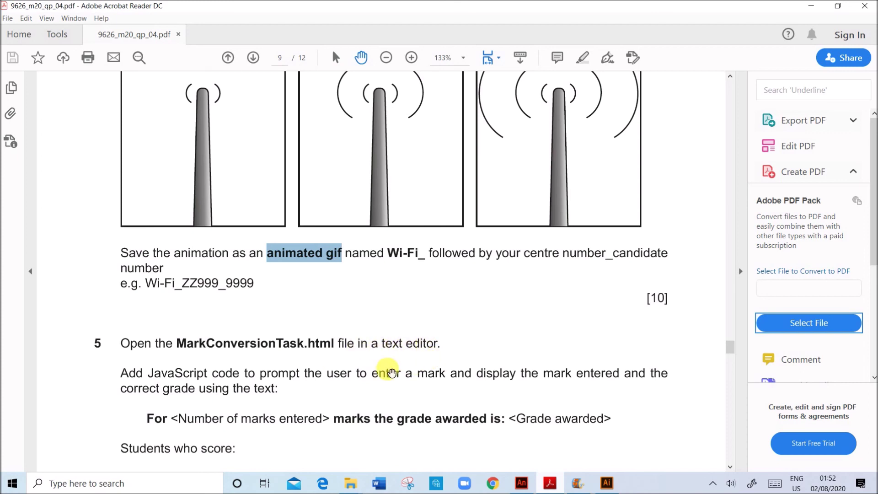
{"action": "scroll", "coordinate": [522, 356], "scroll_direction": "up", "scroll_amount": 5}
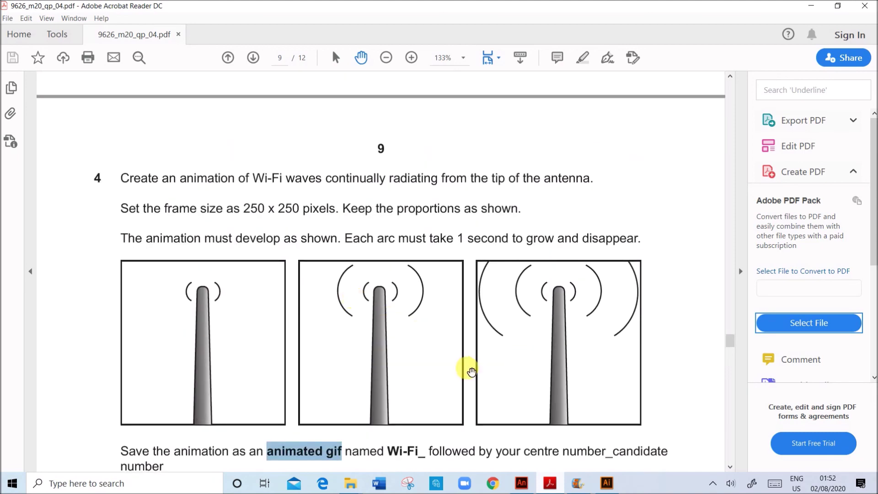
{"action": "scroll", "coordinate": [479, 374], "scroll_direction": "up", "scroll_amount": 2}
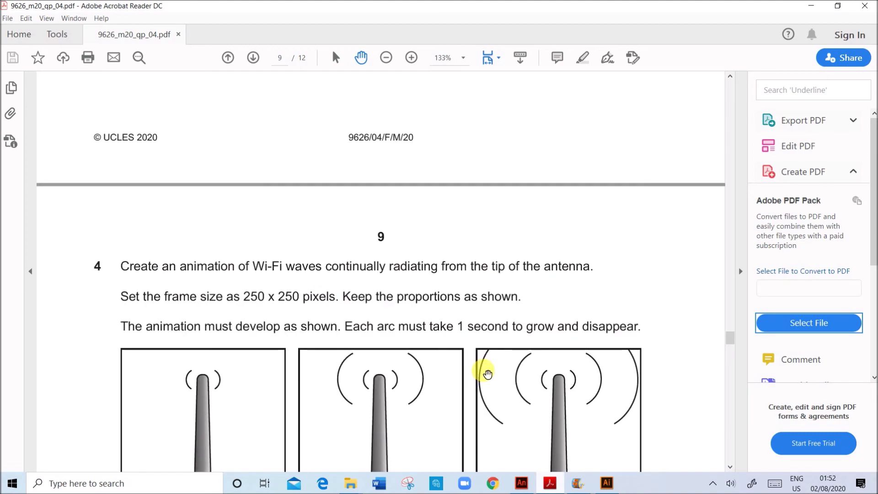
{"action": "scroll", "coordinate": [483, 353], "scroll_direction": "down", "scroll_amount": 2}
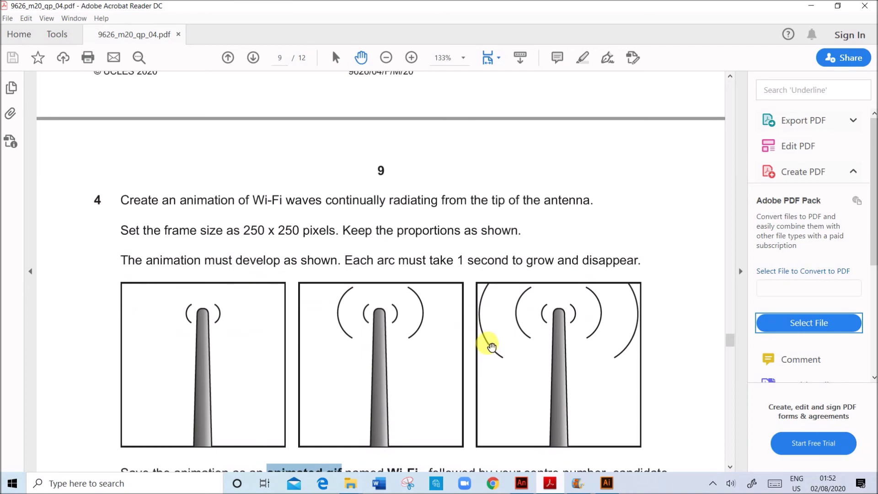
{"action": "scroll", "coordinate": [490, 346], "scroll_direction": "down", "scroll_amount": 3}
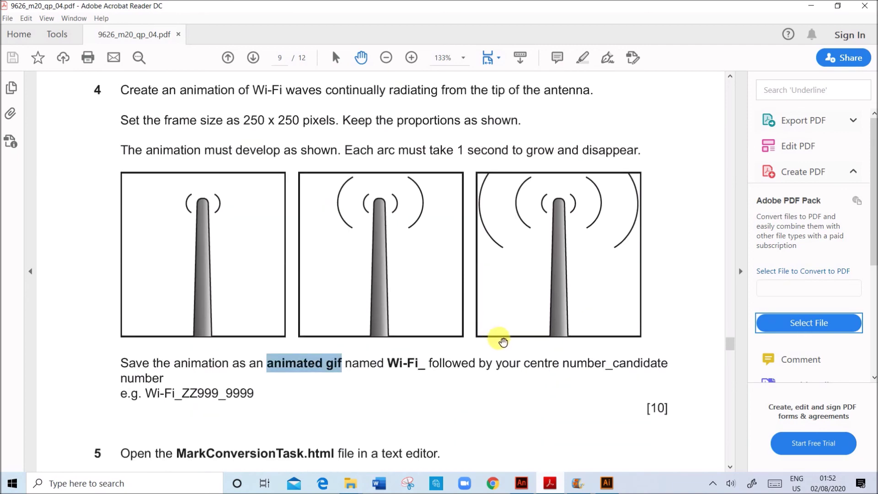